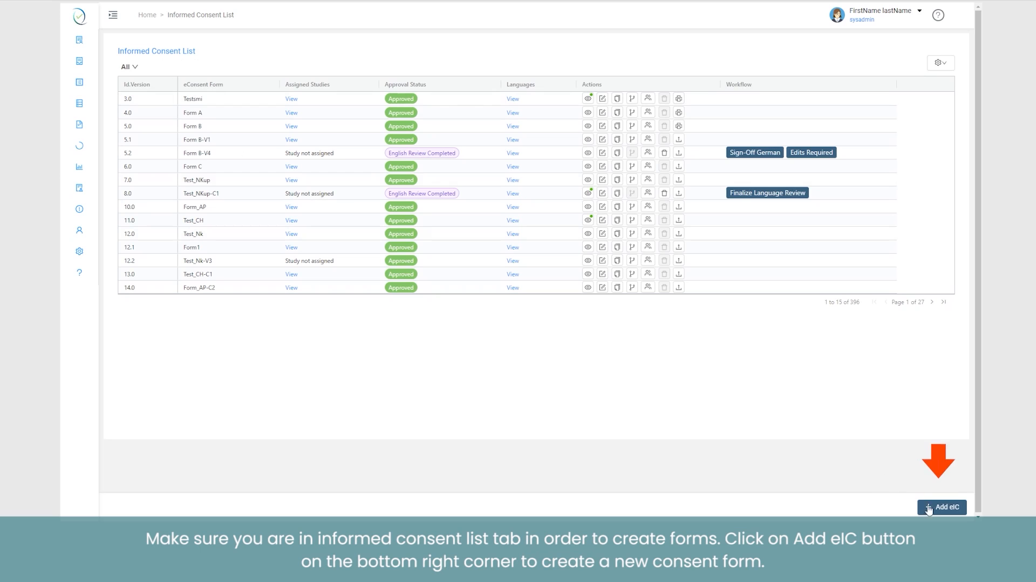
# Create a new eIC form with the label "Demo Form" and the name "Demo"
pyautogui.click(936, 507)
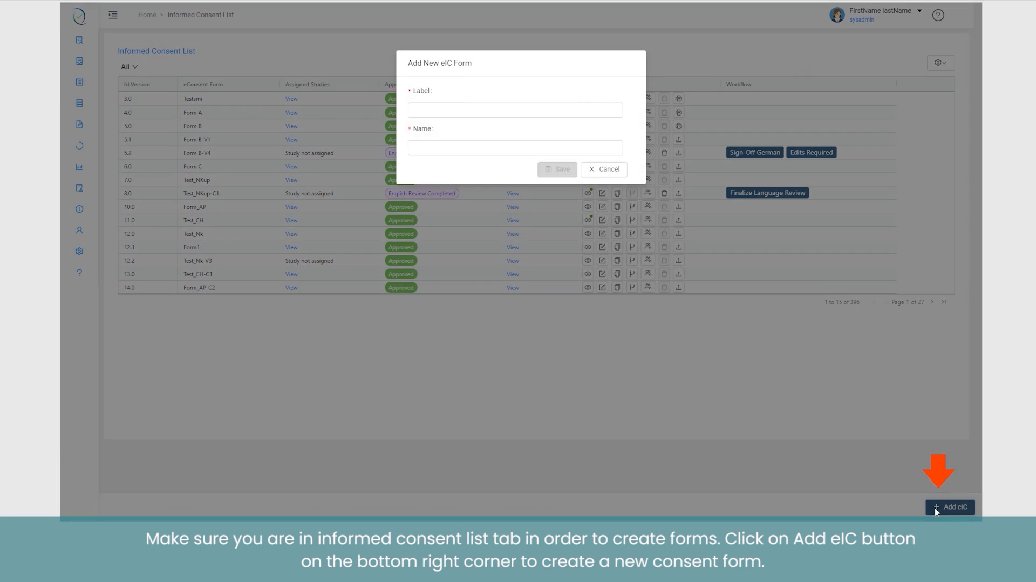
pyautogui.click(434, 111)
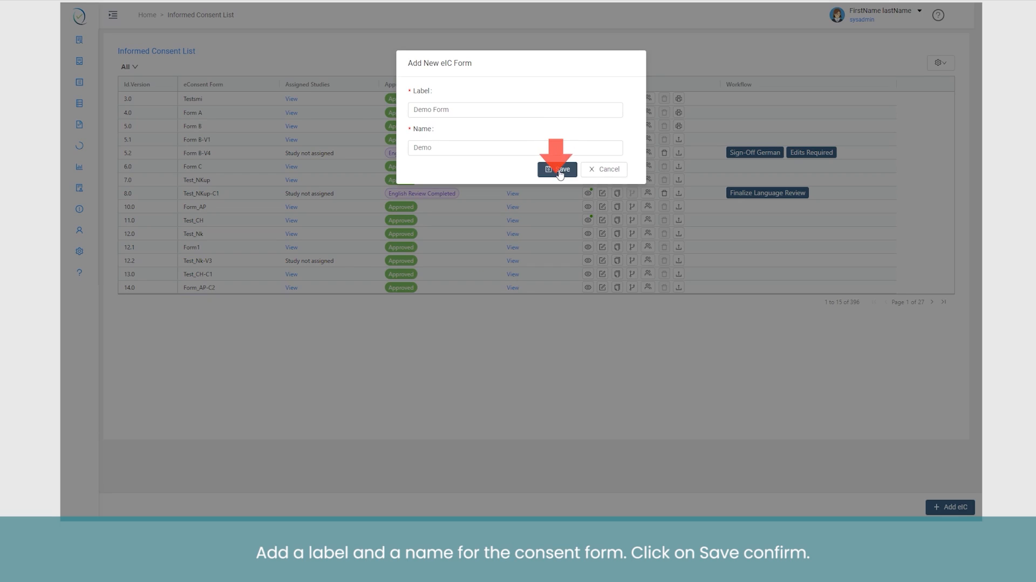
pyautogui.click(559, 171)
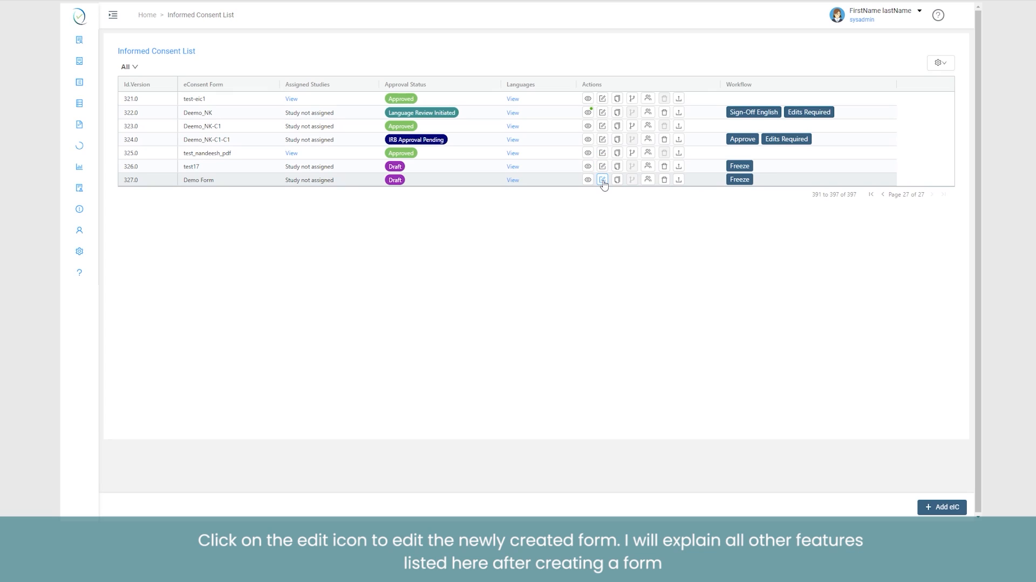
# Open Demo Form for editing and rename its default Header section to "Study Introduction"
pyautogui.click(603, 180)
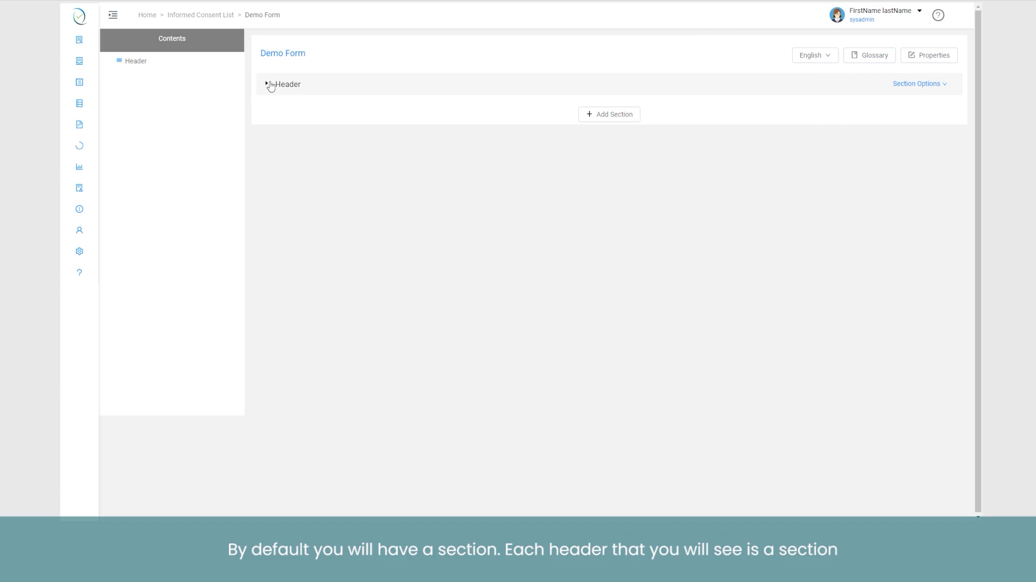
pyautogui.click(912, 88)
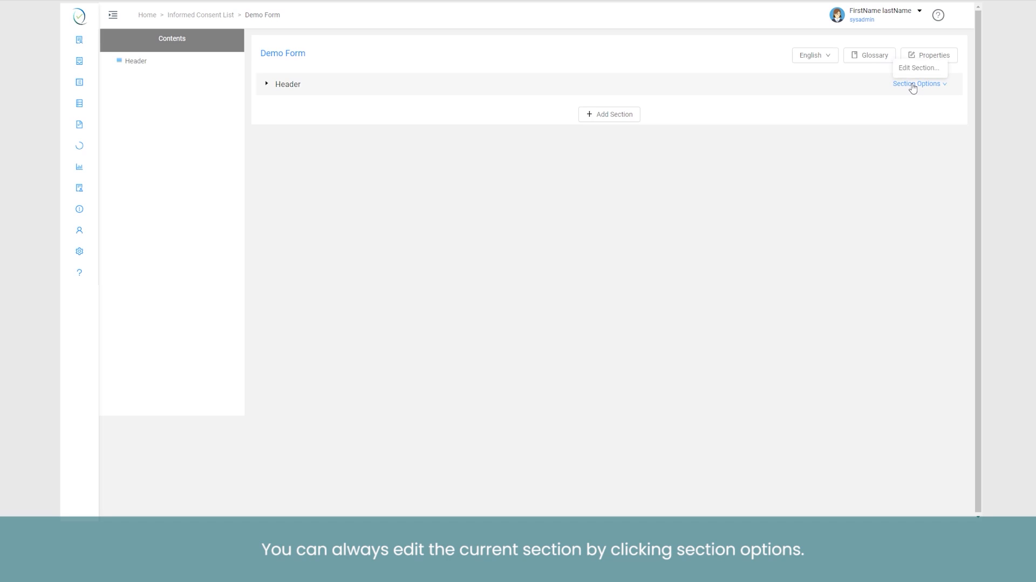
pyautogui.click(912, 70)
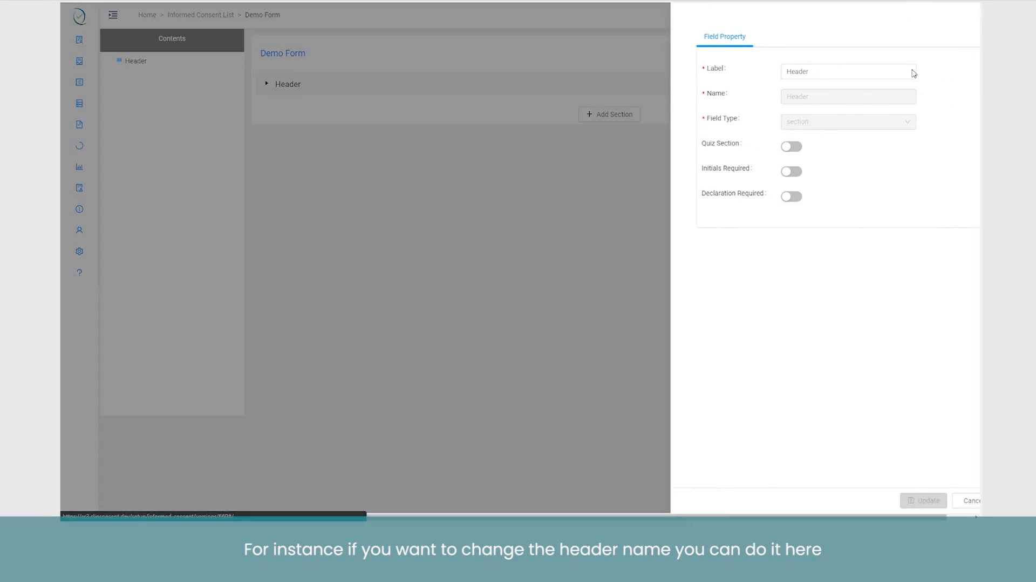
pyautogui.moveTo(872, 70); pyautogui.dragTo(761, 70)
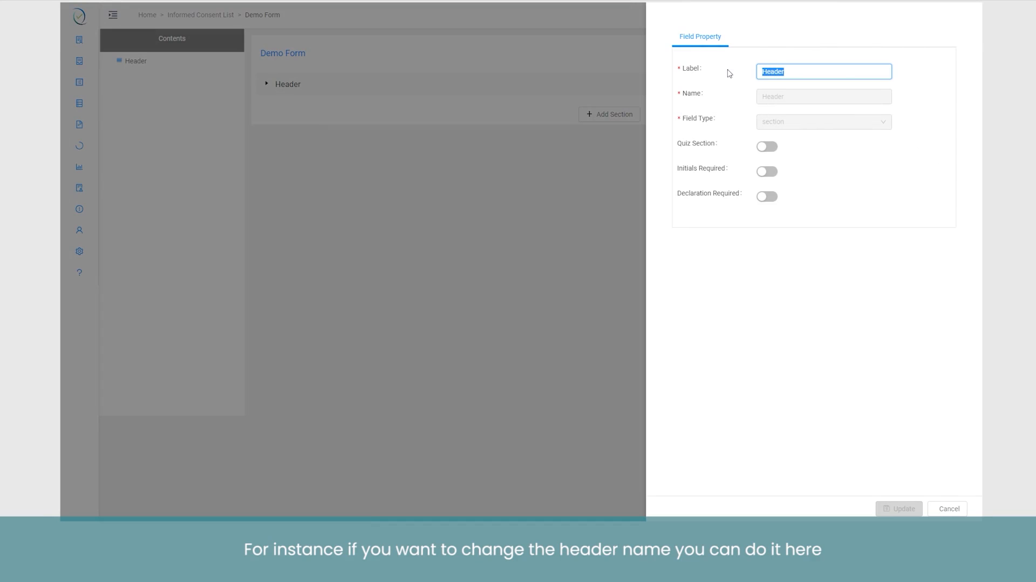
pyautogui.write('Study In')
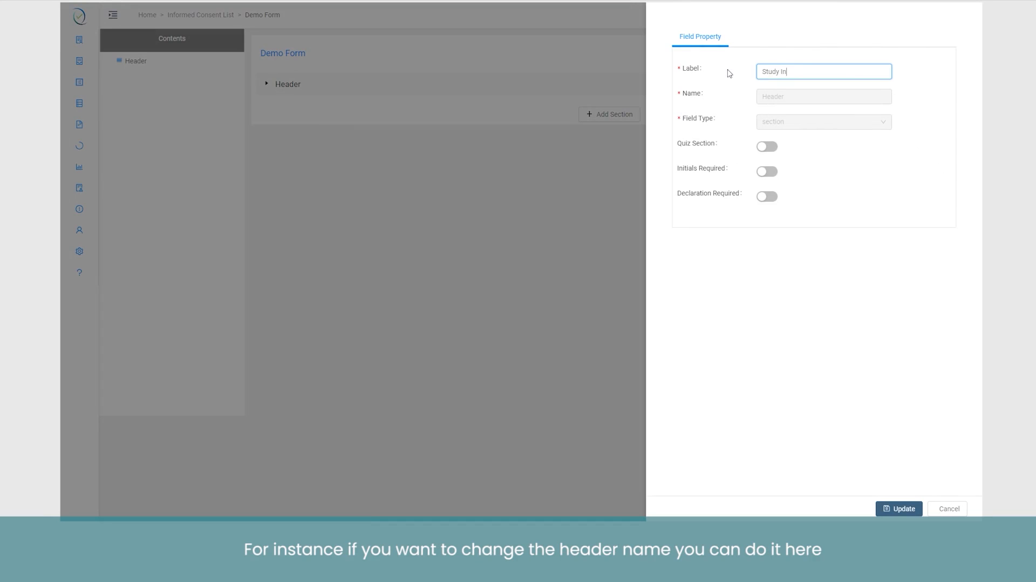
pyautogui.write('troduction')
pyautogui.click(895, 509)
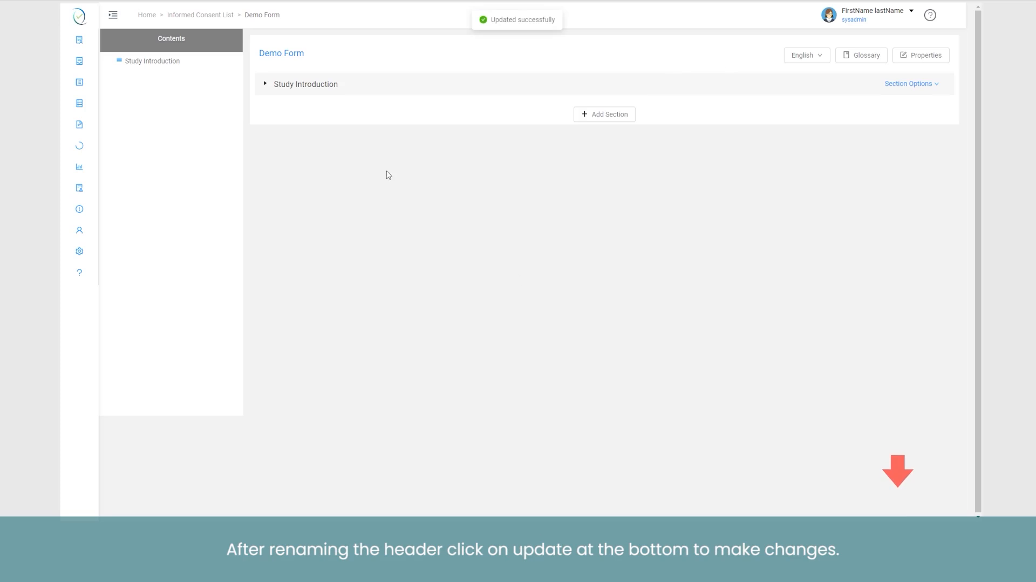
# Add a Video field to the Study Introduction section
pyautogui.click(294, 87)
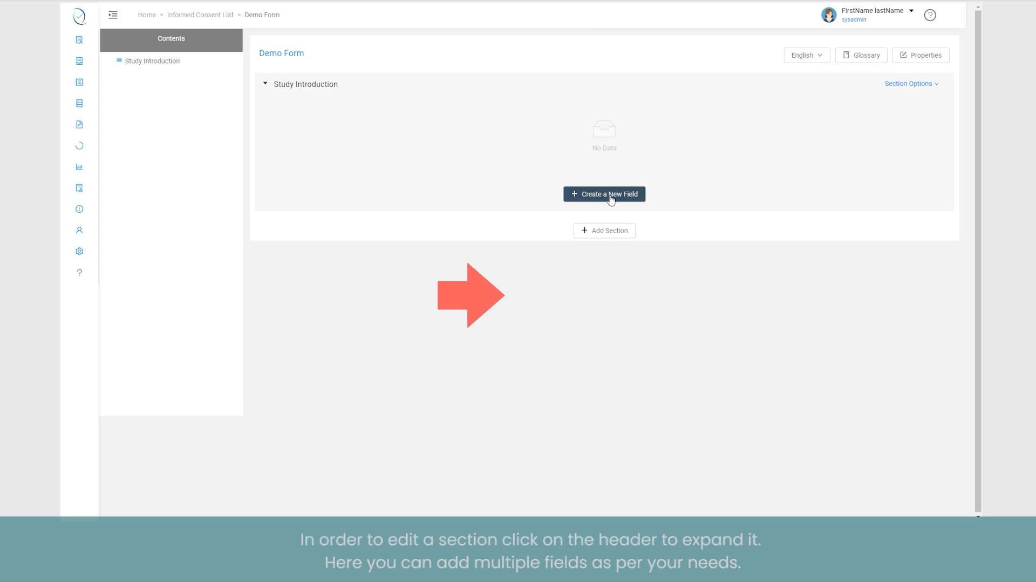
pyautogui.click(609, 197)
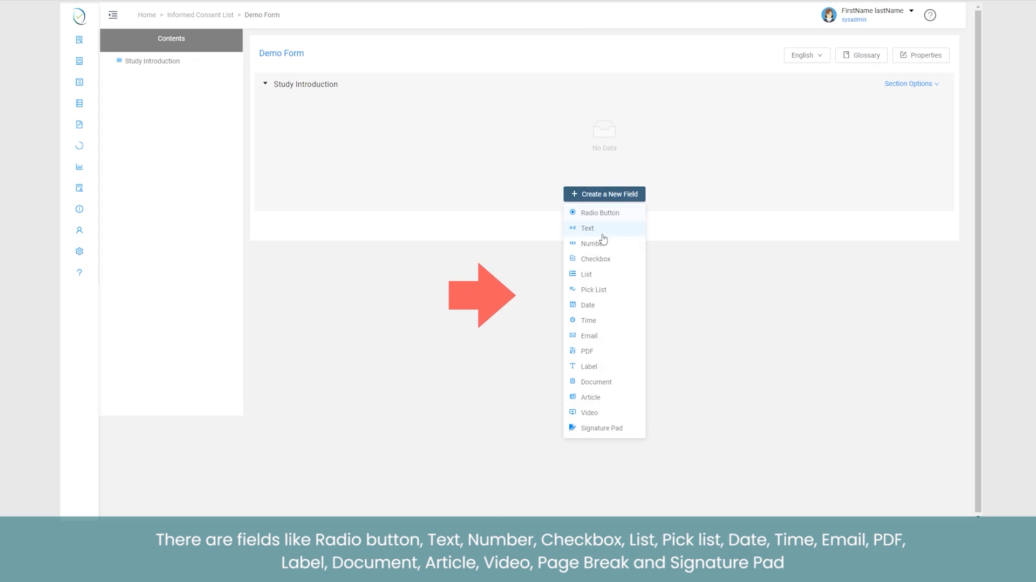
pyautogui.click(589, 413)
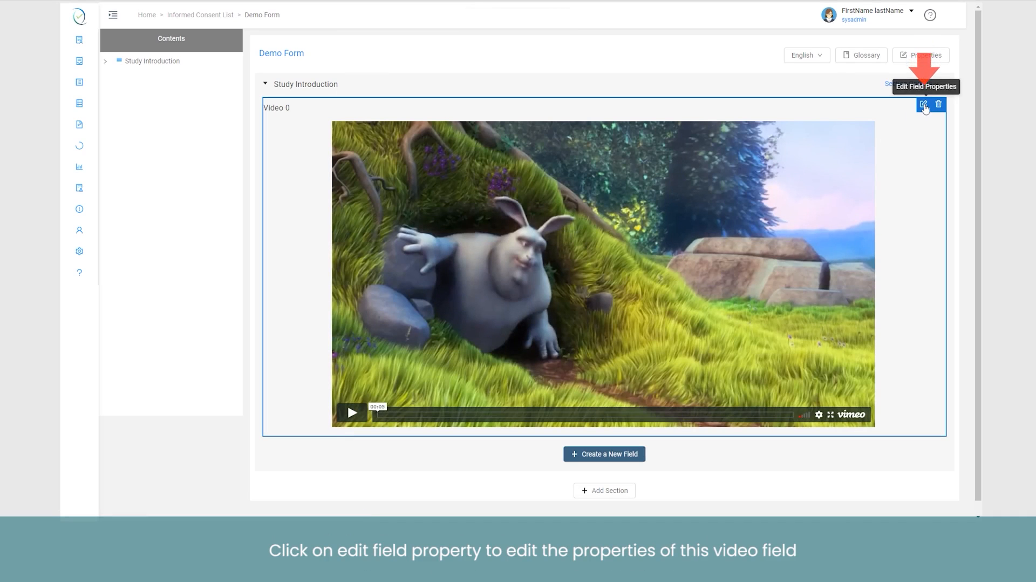
# Set the video field's label to "Demo video" in its field properties
pyautogui.click(924, 106)
pyautogui.moveTo(861, 71); pyautogui.dragTo(752, 73)
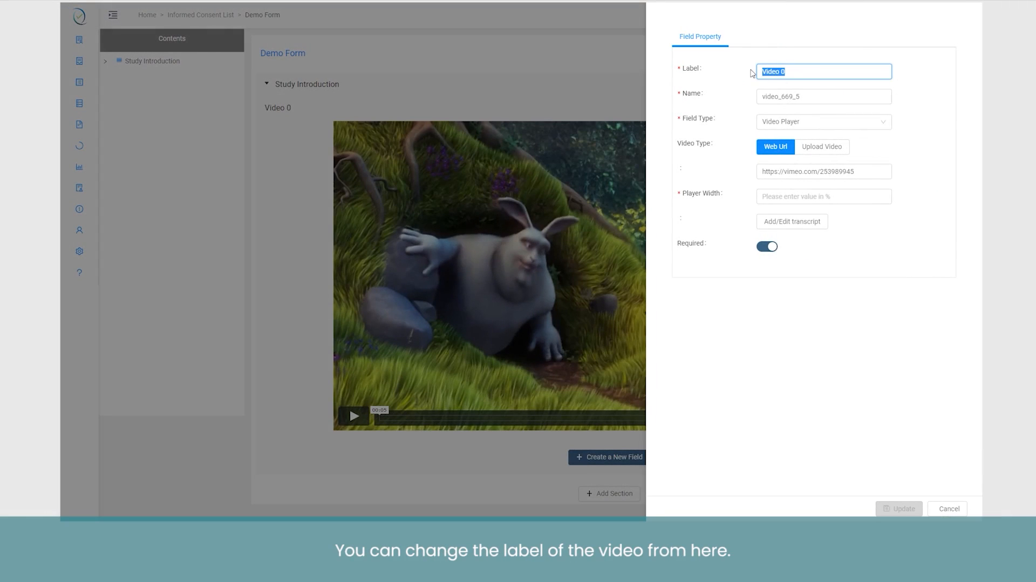
pyautogui.write('Demo v')
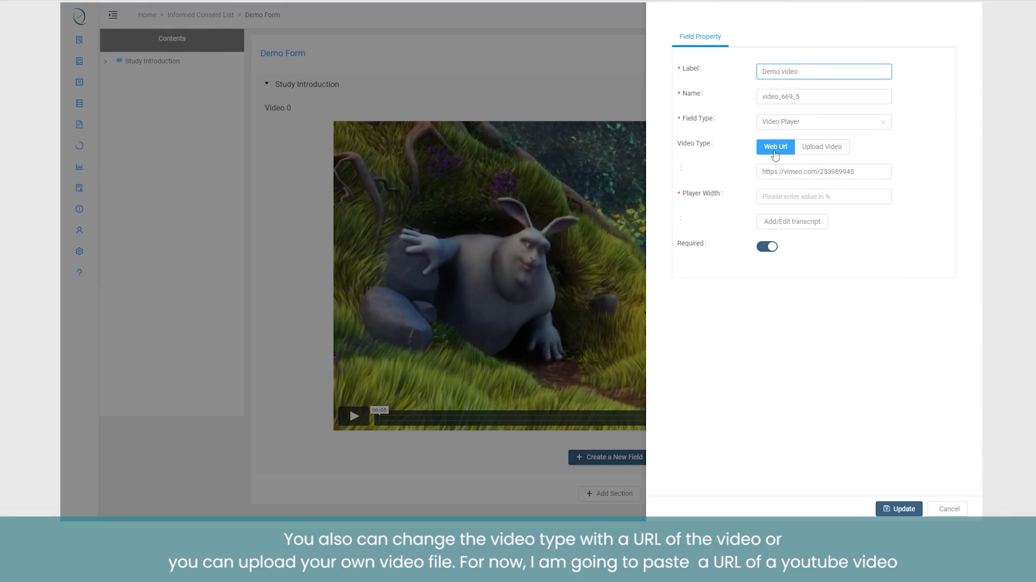
# Use a web URL as the video source, replace it with the copied YouTube link, and set the player width to 70%
pyautogui.click(775, 154)
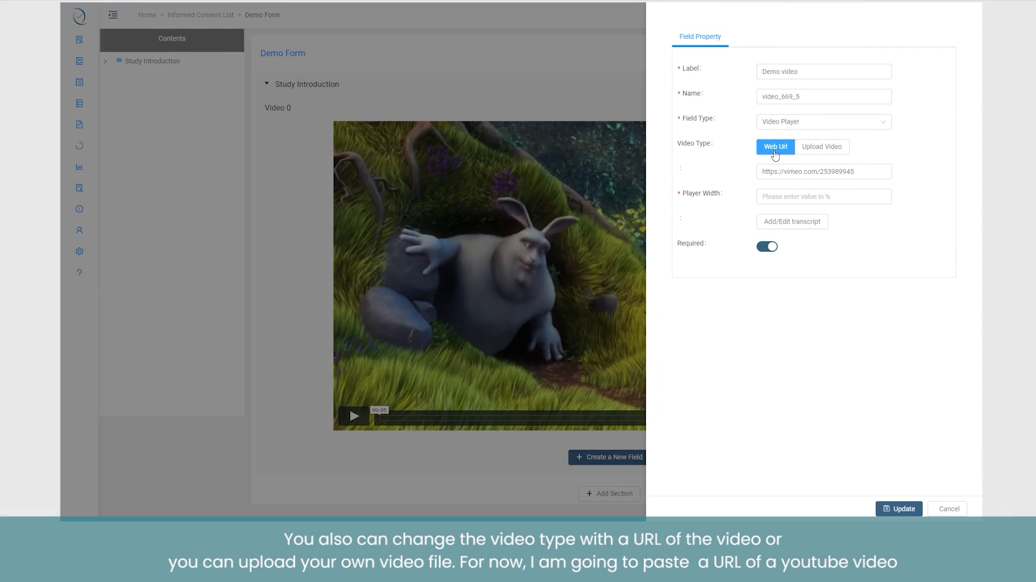
pyautogui.click(807, 154)
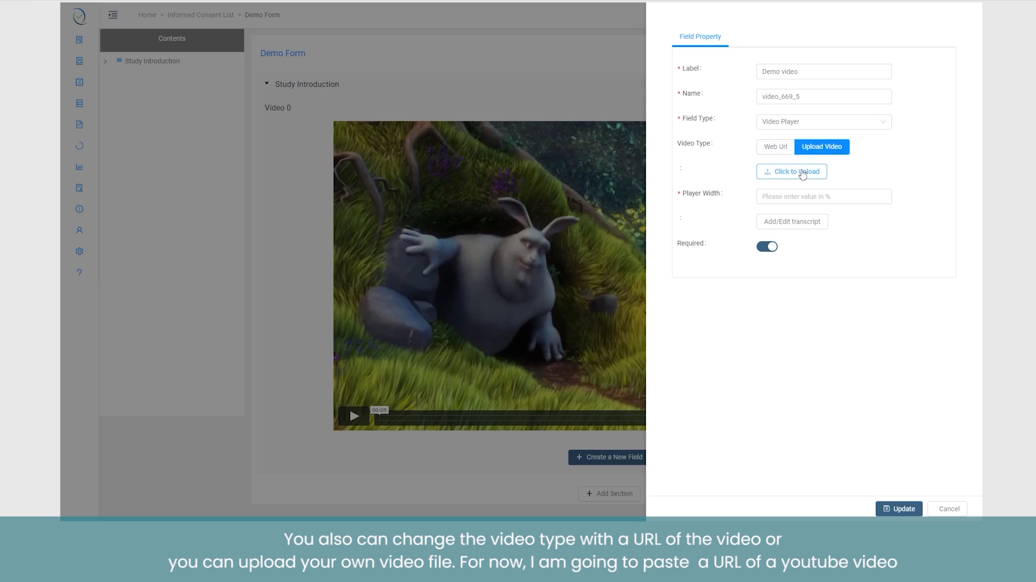
pyautogui.click(775, 146)
pyautogui.moveTo(856, 171); pyautogui.dragTo(765, 173)
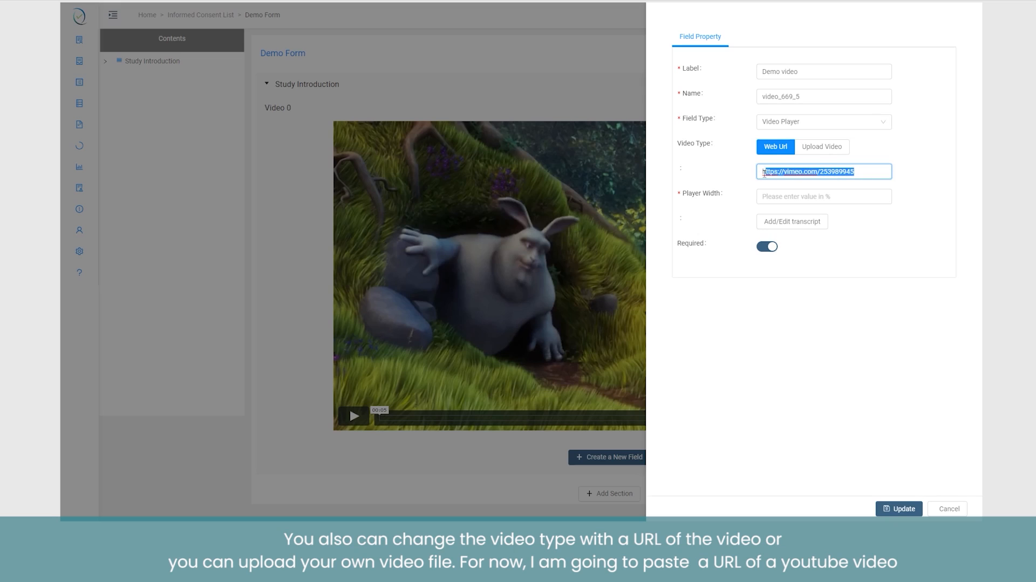
pyautogui.hotkey('ctrl', 'v')
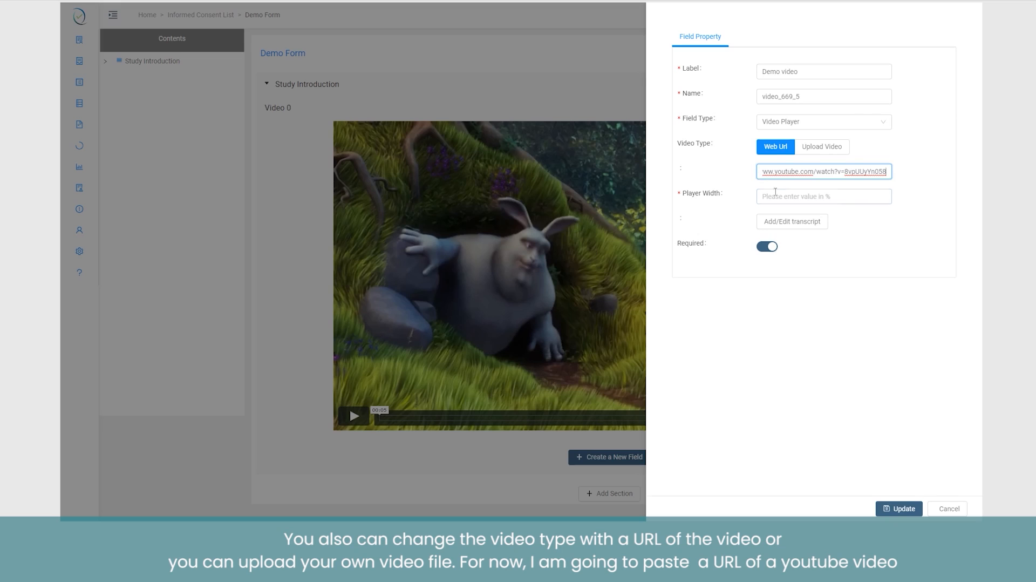
pyautogui.click(775, 193)
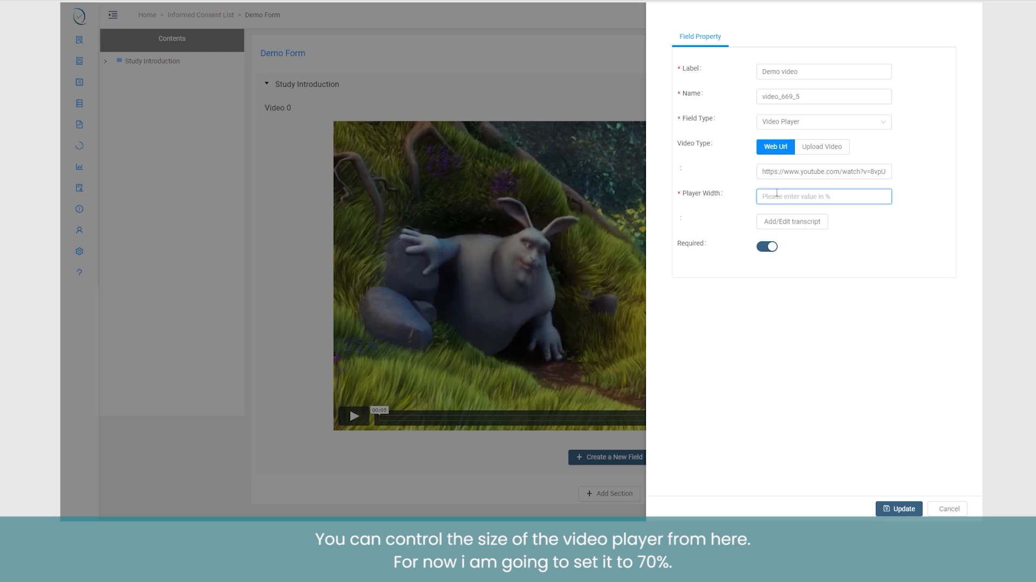
pyautogui.write('70')
# Add a video transcript with the three lines "Step 1 -", "Step 2-" and "Step 3-" and submit it
pyautogui.click(777, 222)
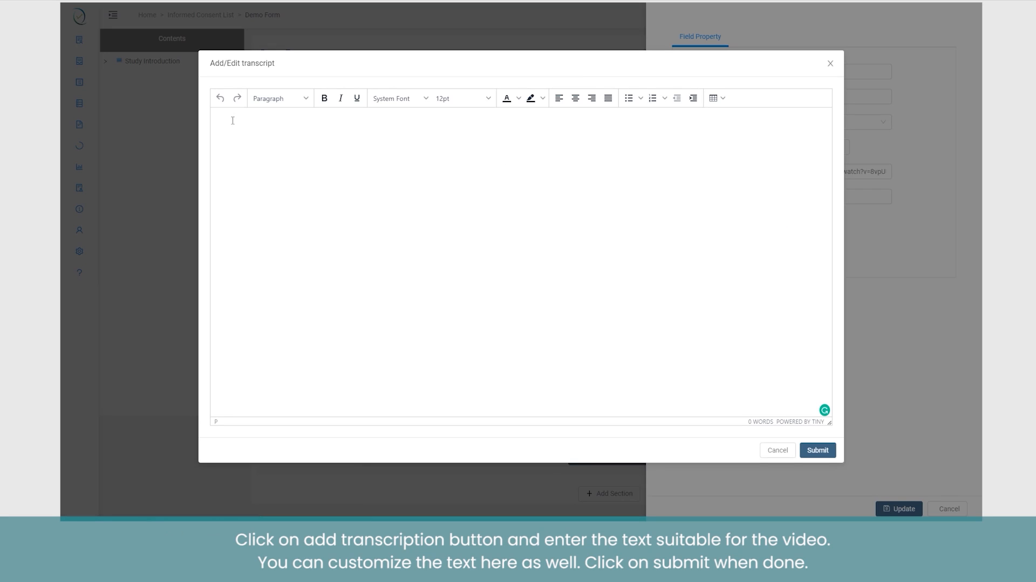
pyautogui.write('Step 1 -')
pyautogui.press('Return')
pyautogui.write('Step 2-')
pyautogui.press('Return')
pyautogui.write('Step 3-')
pyautogui.click(816, 449)
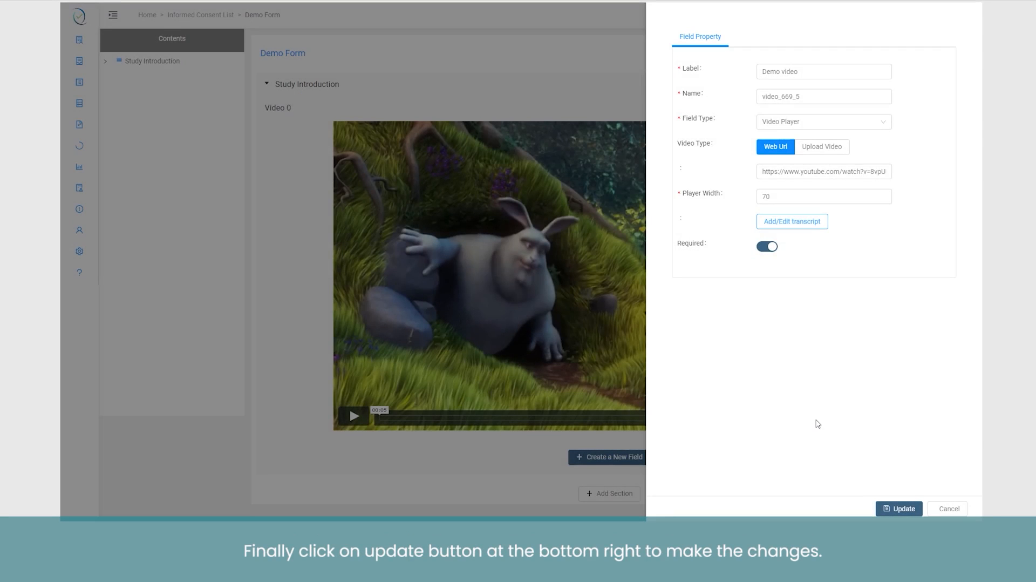
# Save the video field's properties and preview the embedded video and its transcription
pyautogui.click(900, 508)
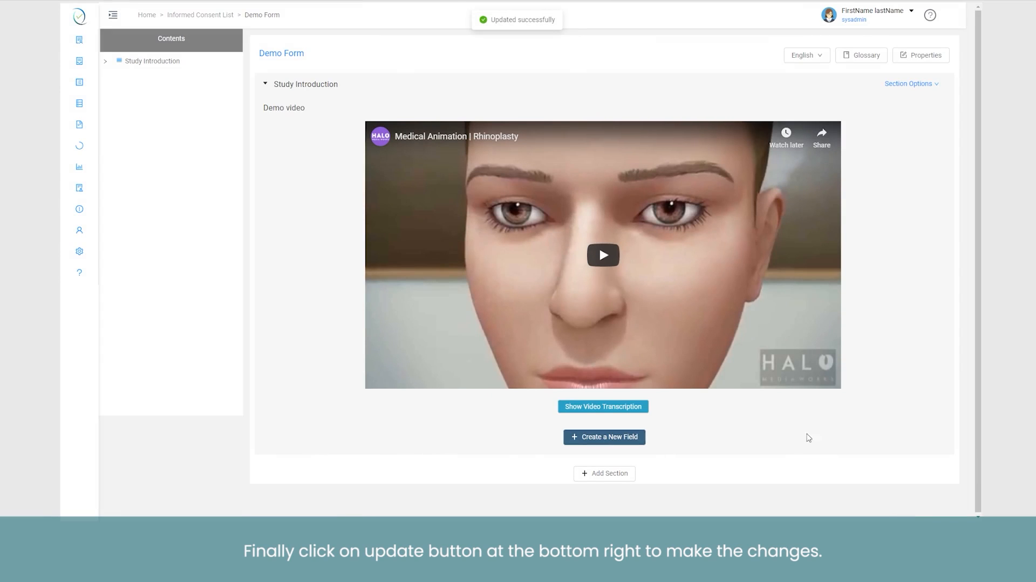
pyautogui.click(643, 279)
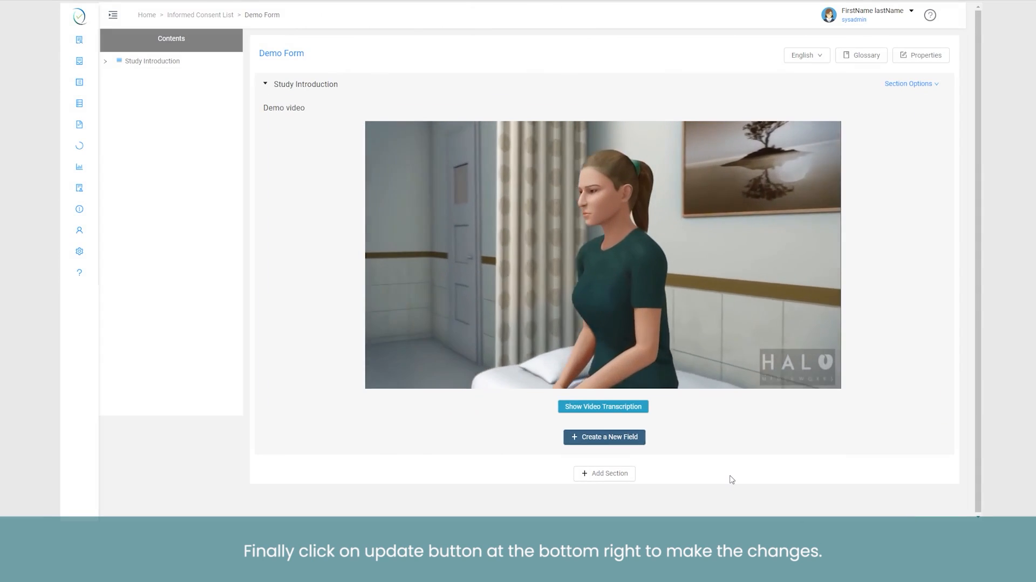
pyautogui.click(602, 407)
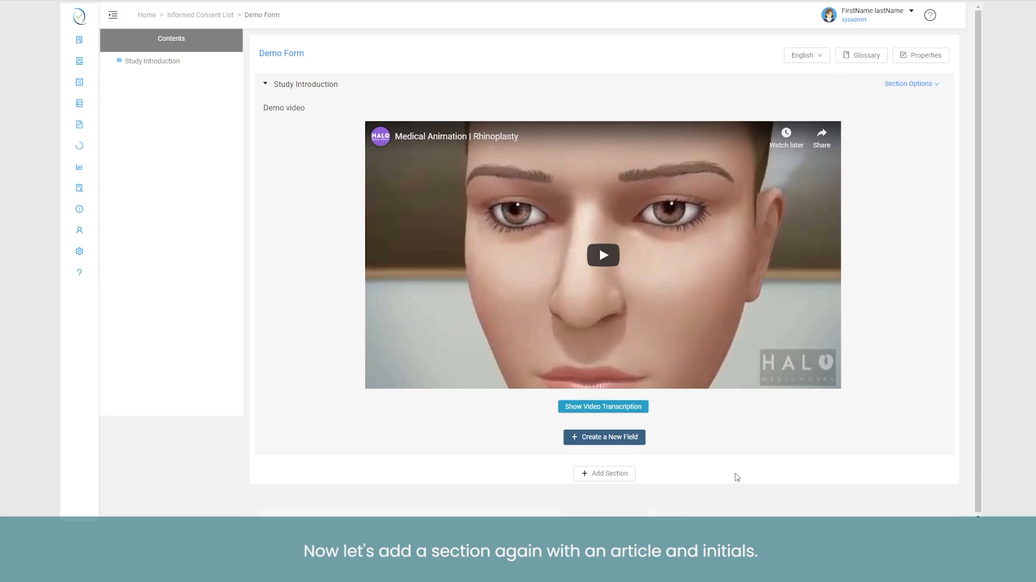
# Add a regular section below Study Introduction, labelled "Volunteer Data" and with initials required
pyautogui.click(612, 474)
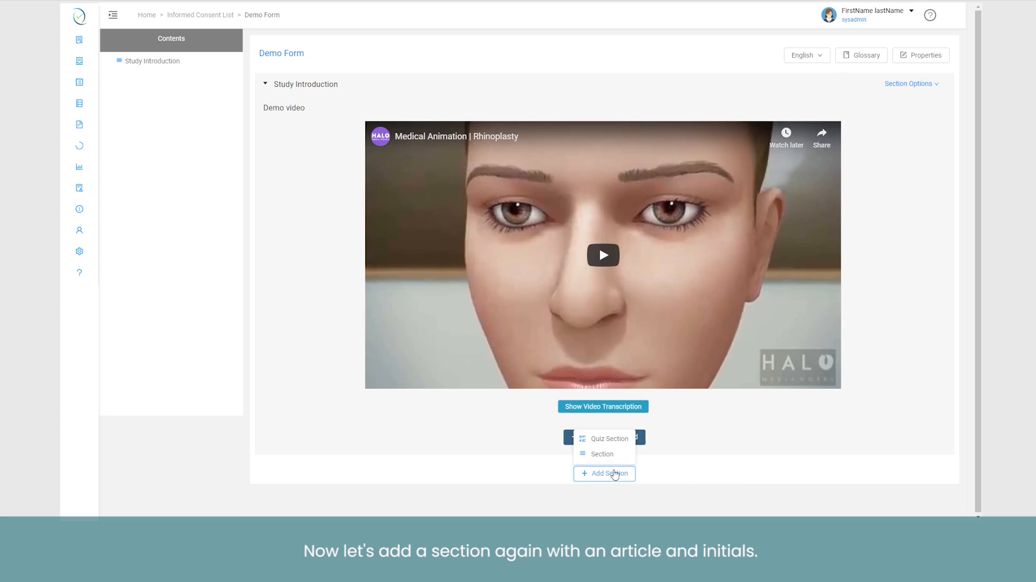
pyautogui.click(602, 454)
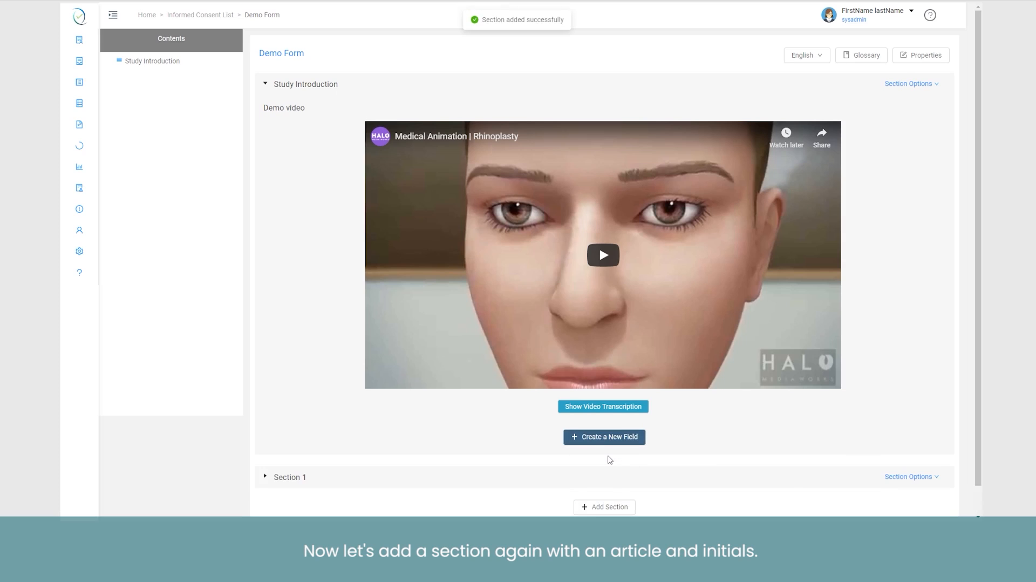
pyautogui.click(912, 476)
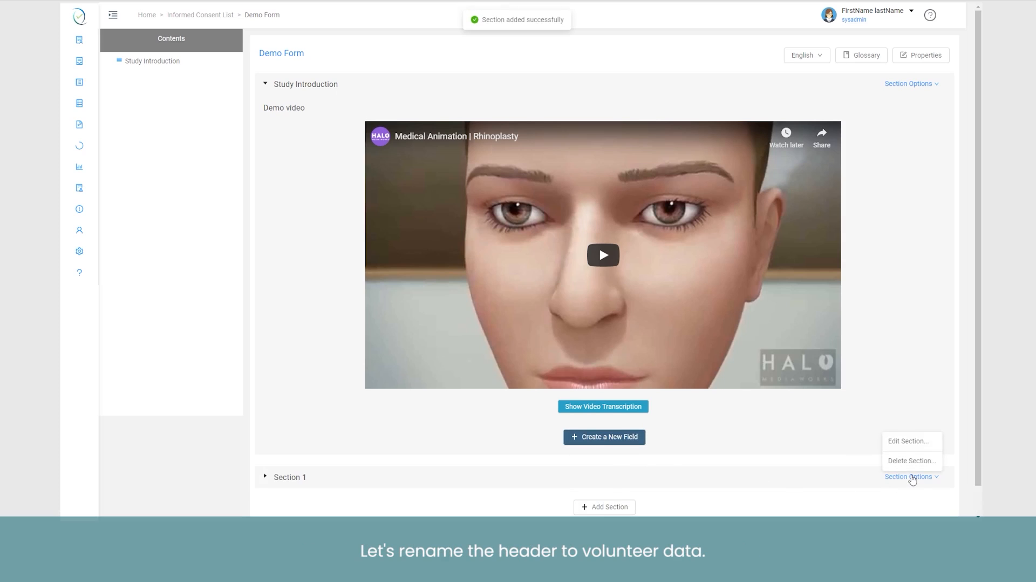
pyautogui.click(909, 441)
pyautogui.moveTo(803, 73); pyautogui.dragTo(712, 74)
pyautogui.write('Volunteer Data')
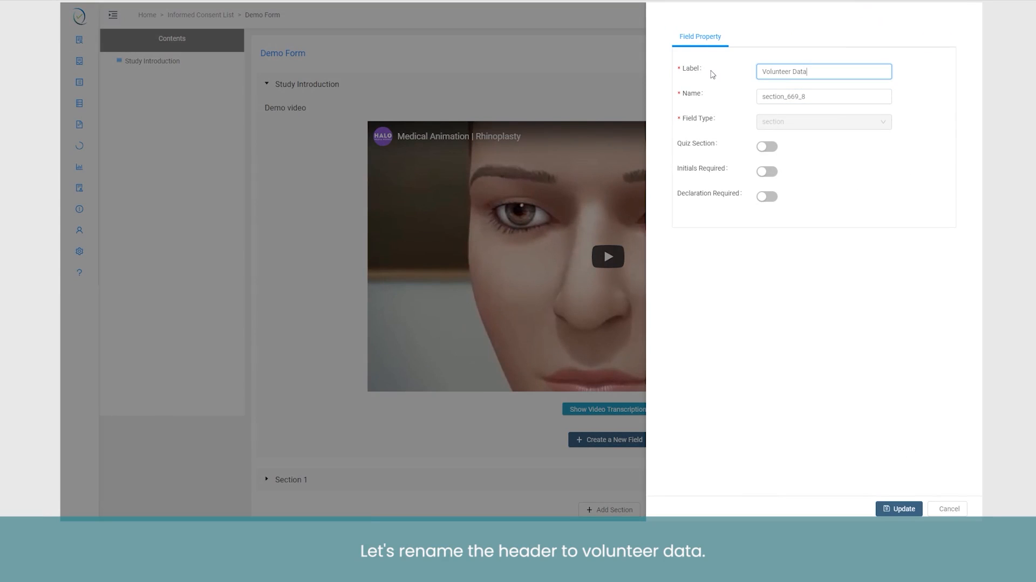
pyautogui.click(765, 171)
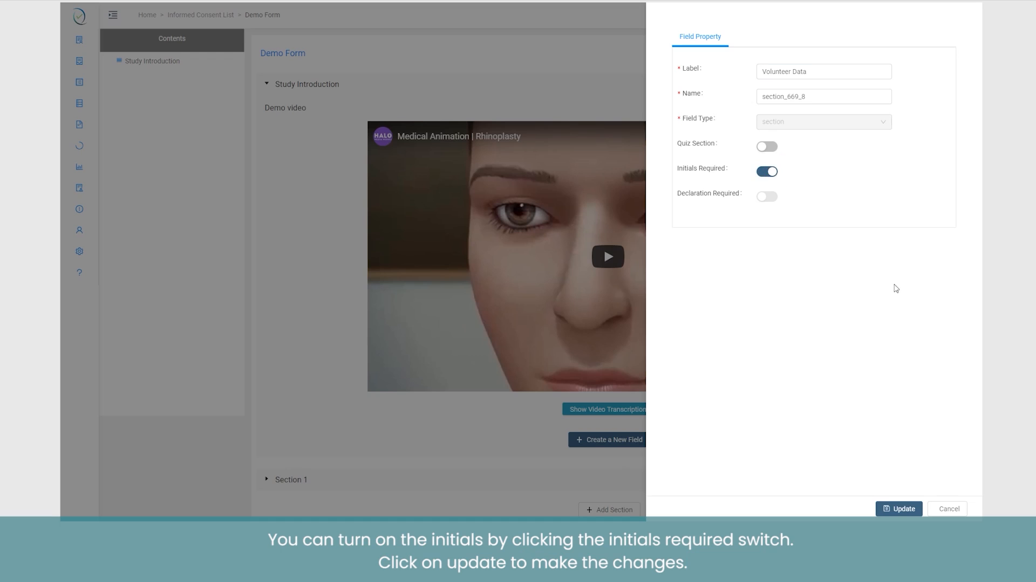
pyautogui.click(900, 508)
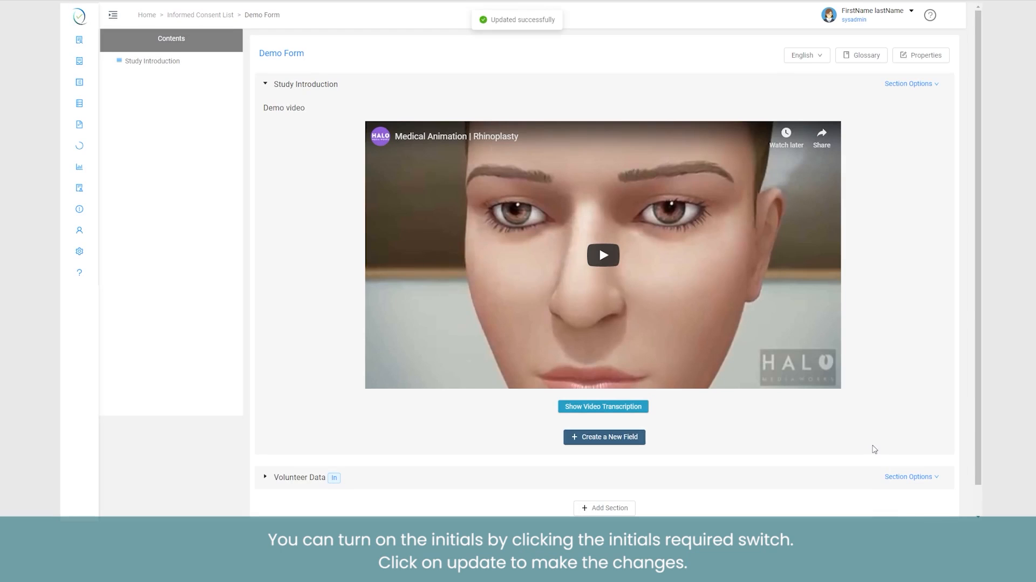
# Expand the Volunteer Data section and add an Article field to it
pyautogui.scroll(-1, 702, 434)
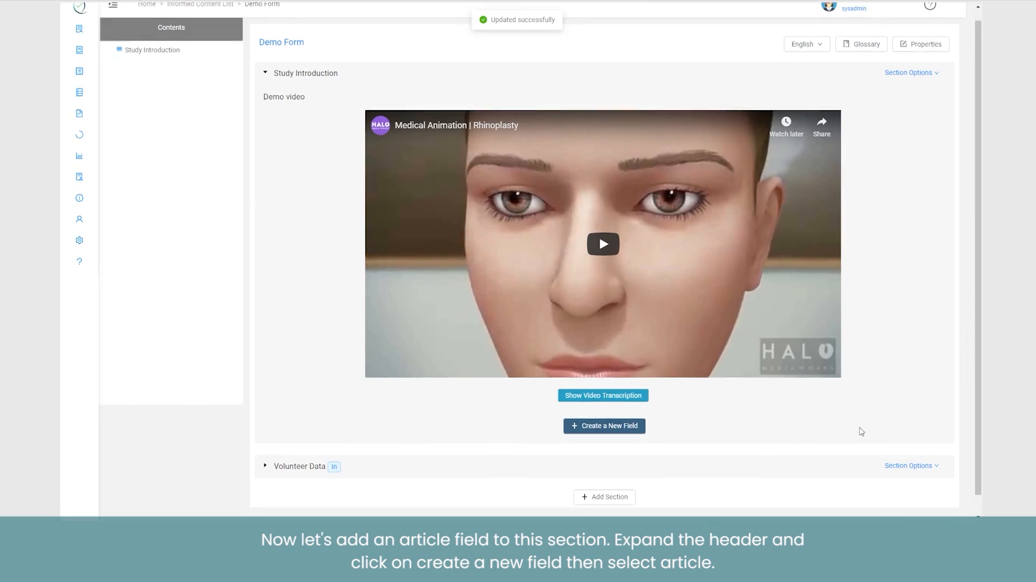
pyautogui.click(292, 451)
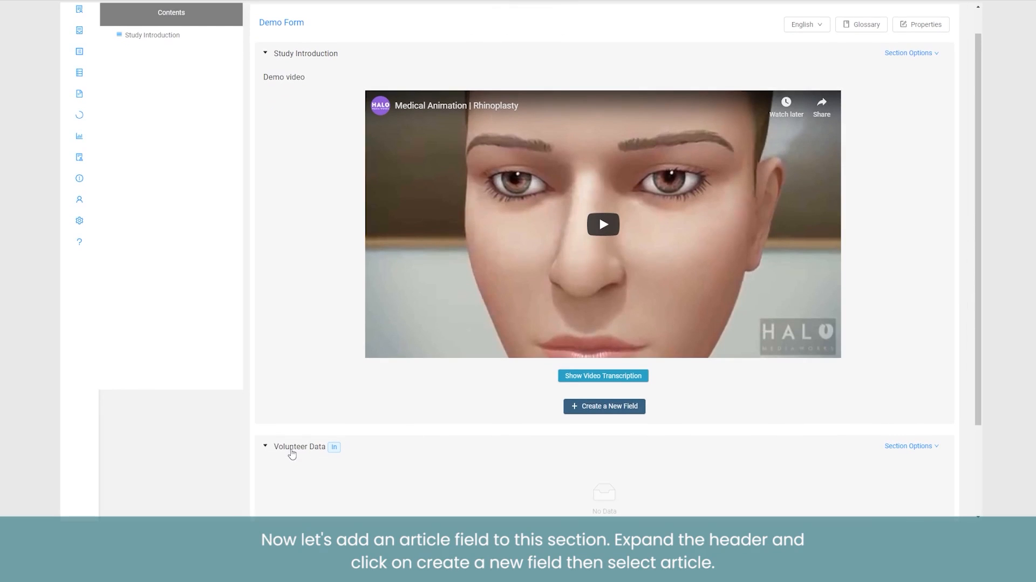
pyautogui.scroll(-4, 359, 414)
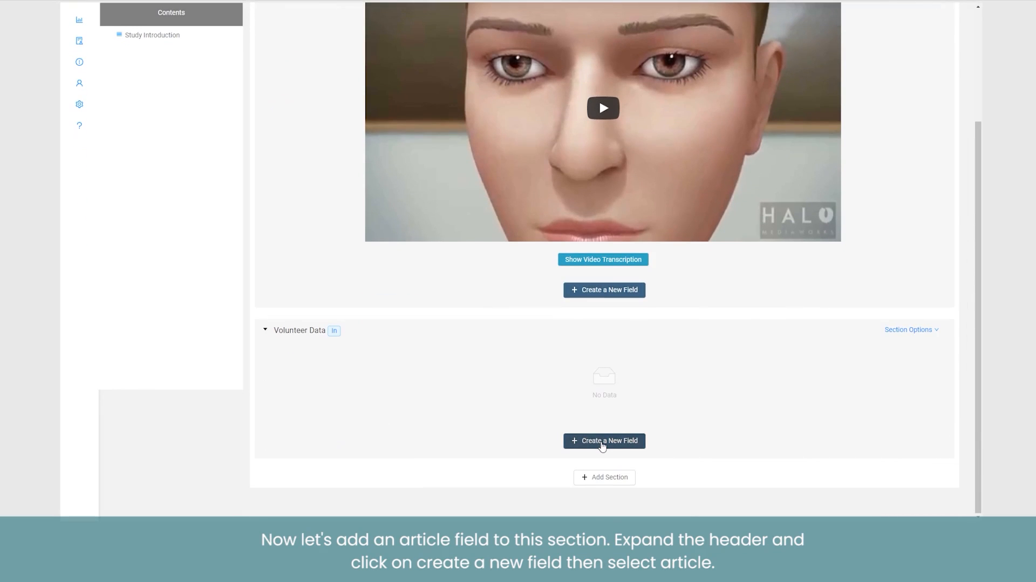
pyautogui.click(603, 446)
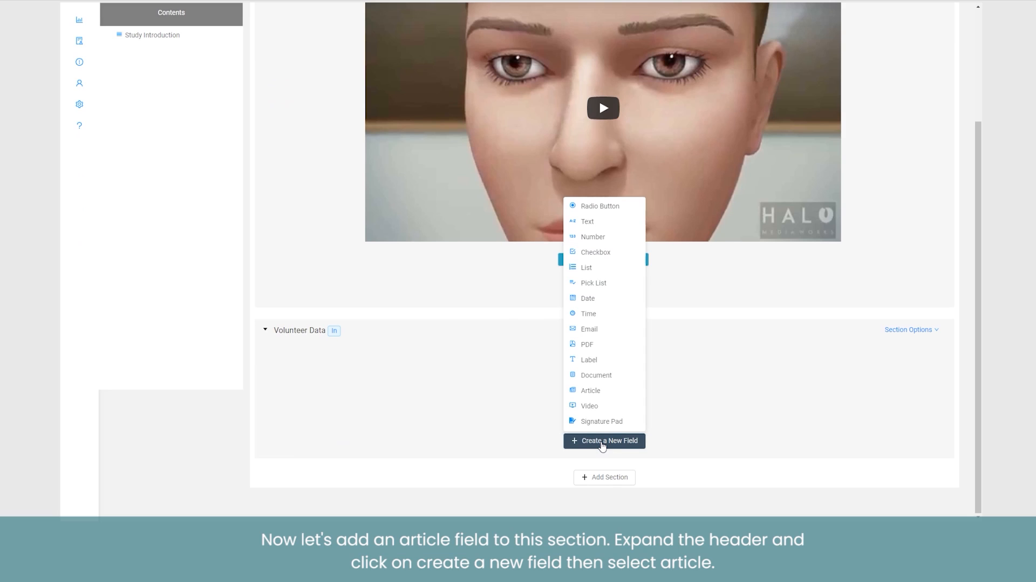
pyautogui.click(590, 391)
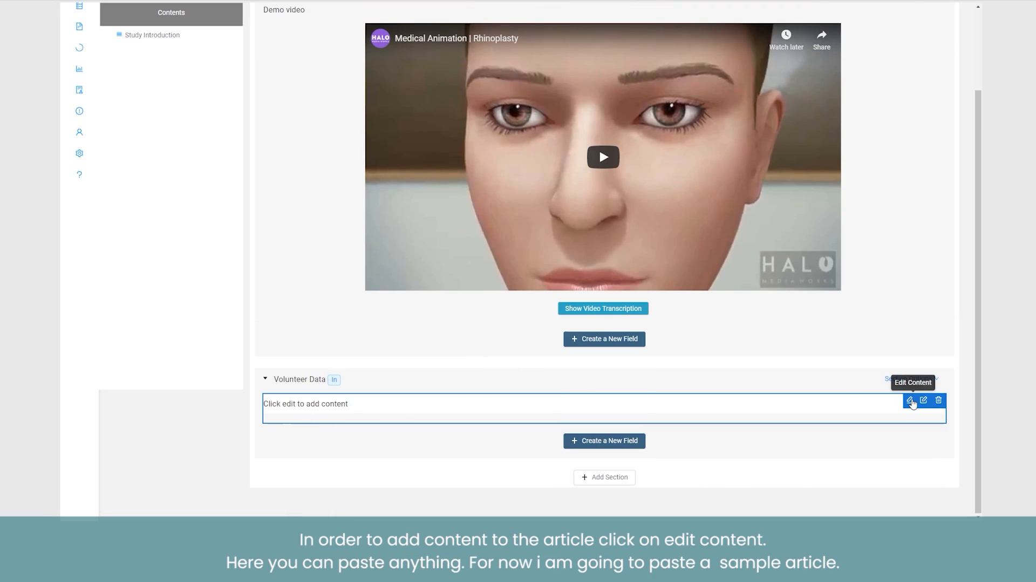
# Replace the placeholder content of the Volunteer Data article with the copied text on the study's purpose and procedures
pyautogui.click(910, 400)
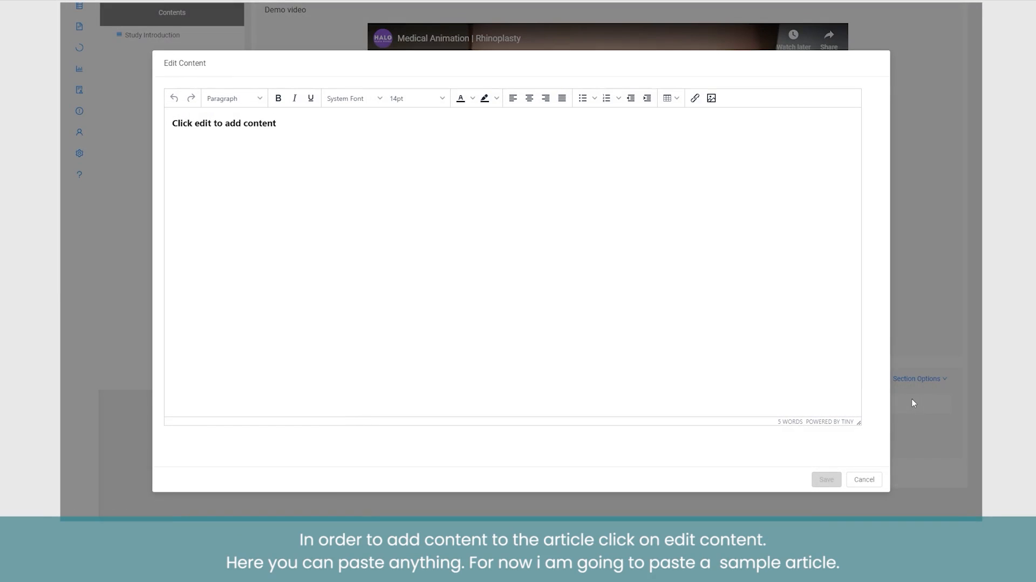
pyautogui.moveTo(289, 122); pyautogui.dragTo(170, 132)
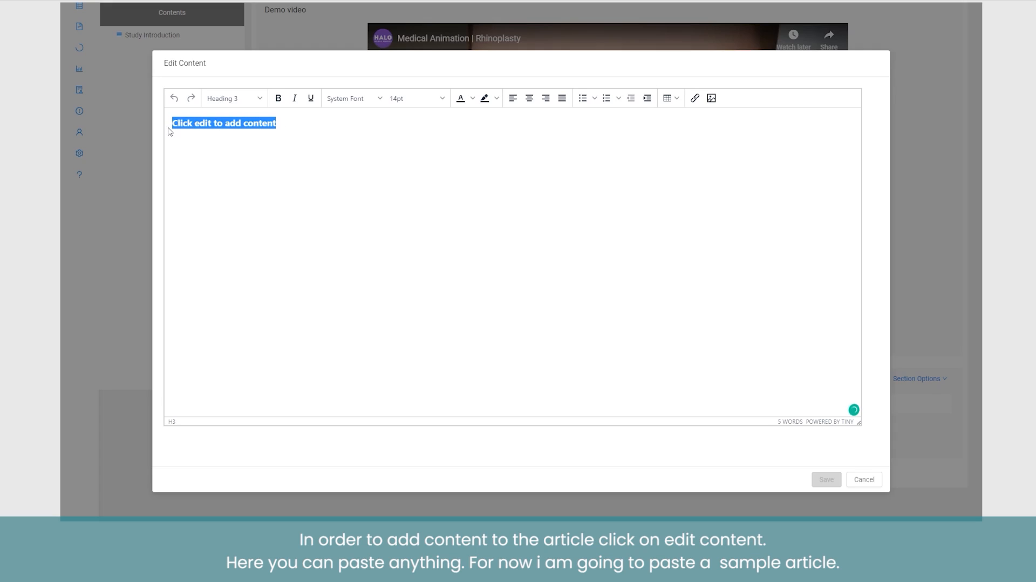
pyautogui.press('BackSpace')
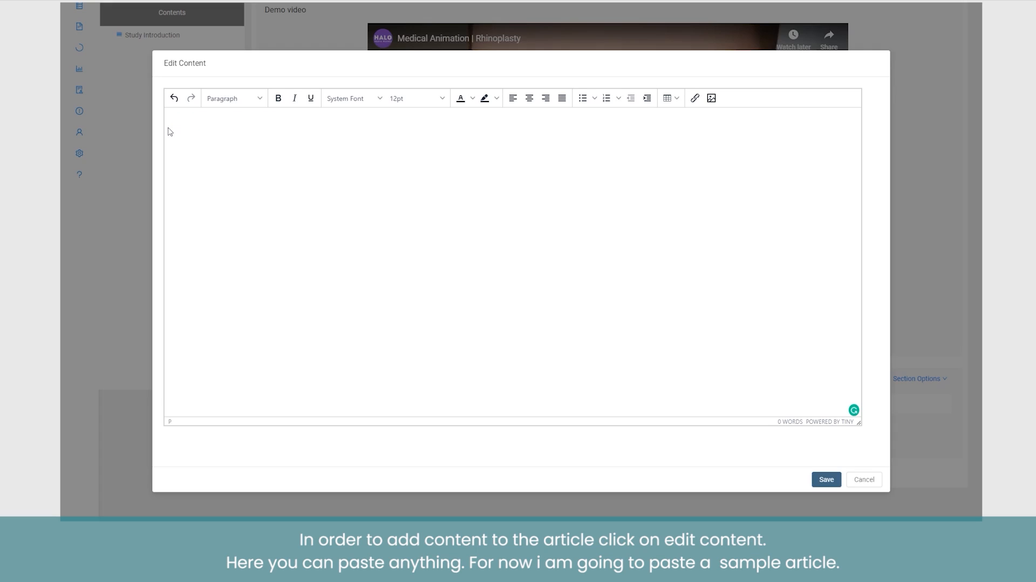
pyautogui.hotkey('ctrl', 'v')
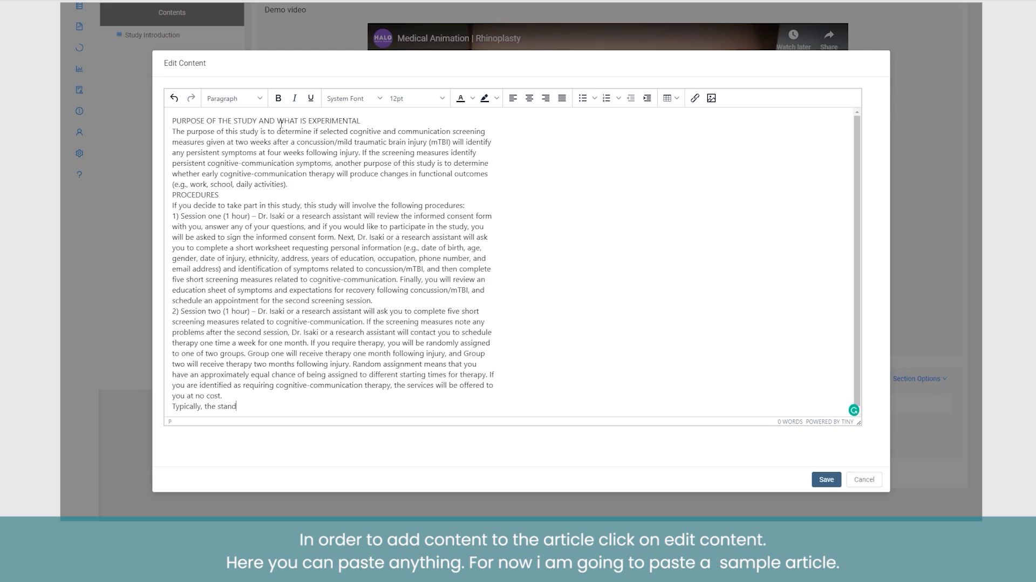
# Bold the headings "PURPOSE OF THE STUDY AND WHAT IS EXPERIMENTAL" and "PROCEDURES", separate the two parts with a blank line, and save the article
pyautogui.moveTo(360, 120); pyautogui.dragTo(173, 121)
pyautogui.click(278, 99)
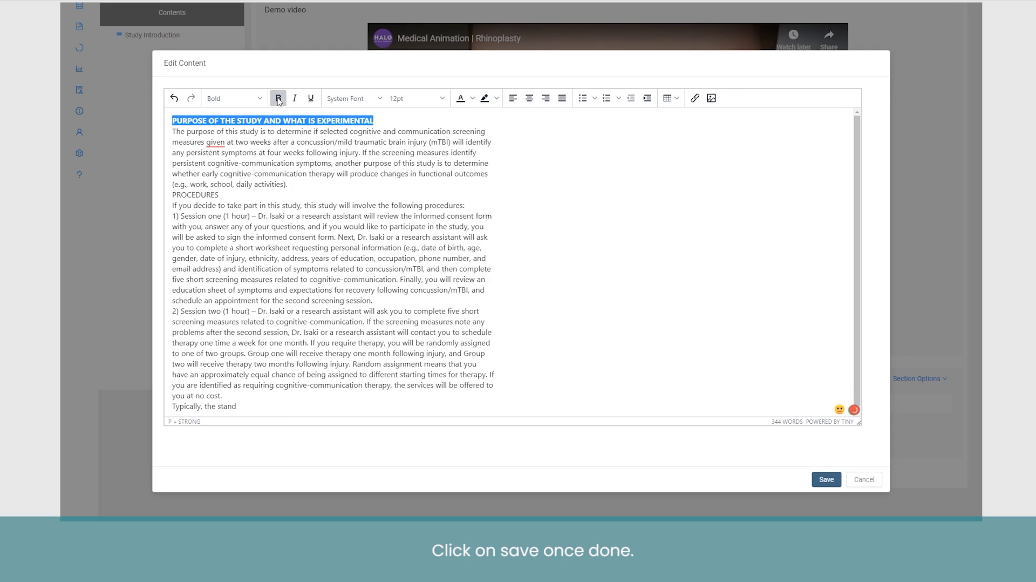
pyautogui.click(289, 184)
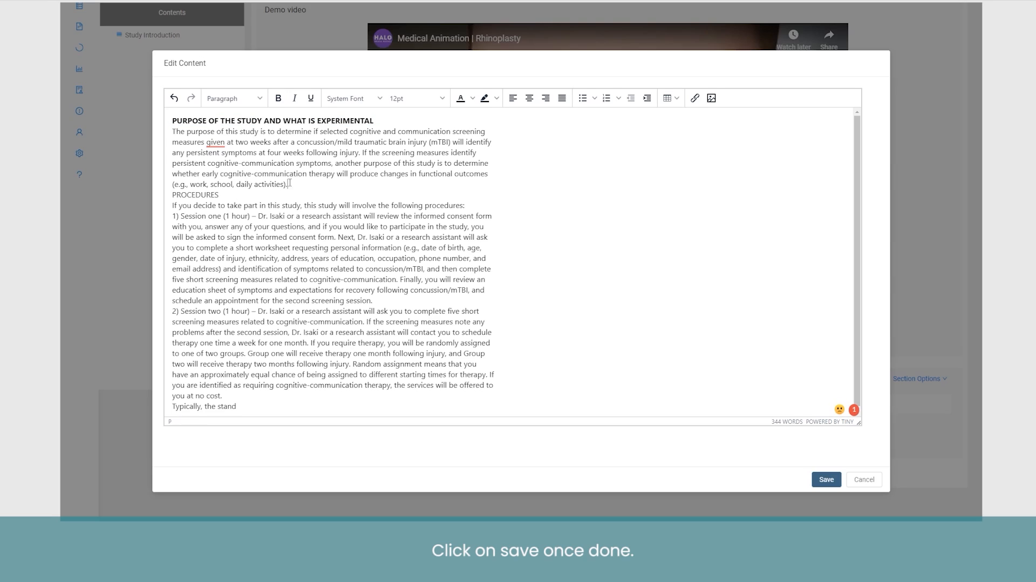
pyautogui.press('Return')
pyautogui.moveTo(221, 200); pyautogui.dragTo(171, 201)
pyautogui.click(279, 98)
pyautogui.click(493, 300)
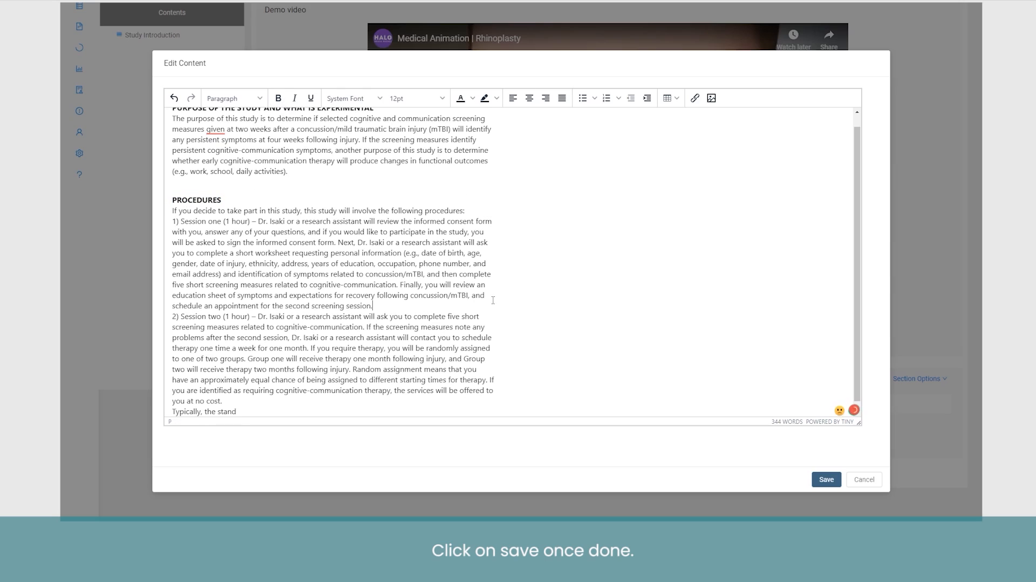
pyautogui.click(826, 479)
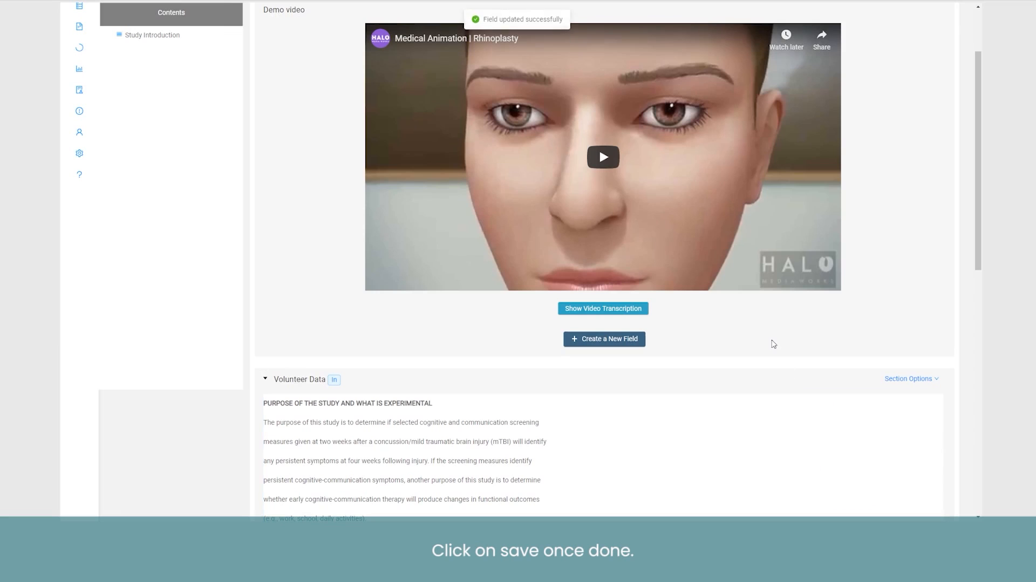
# Label the article "Purpose", enable its narration with the Joanna (Female) web voice, and update the field
pyautogui.scroll(-3, 772, 342)
pyautogui.scroll(-5, 771, 341)
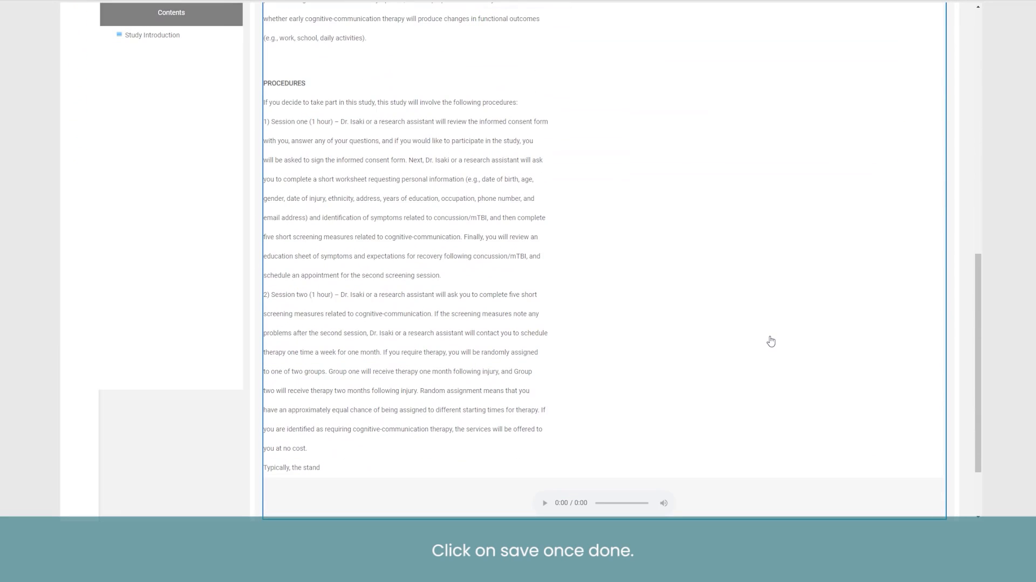
pyautogui.scroll(5, 770, 341)
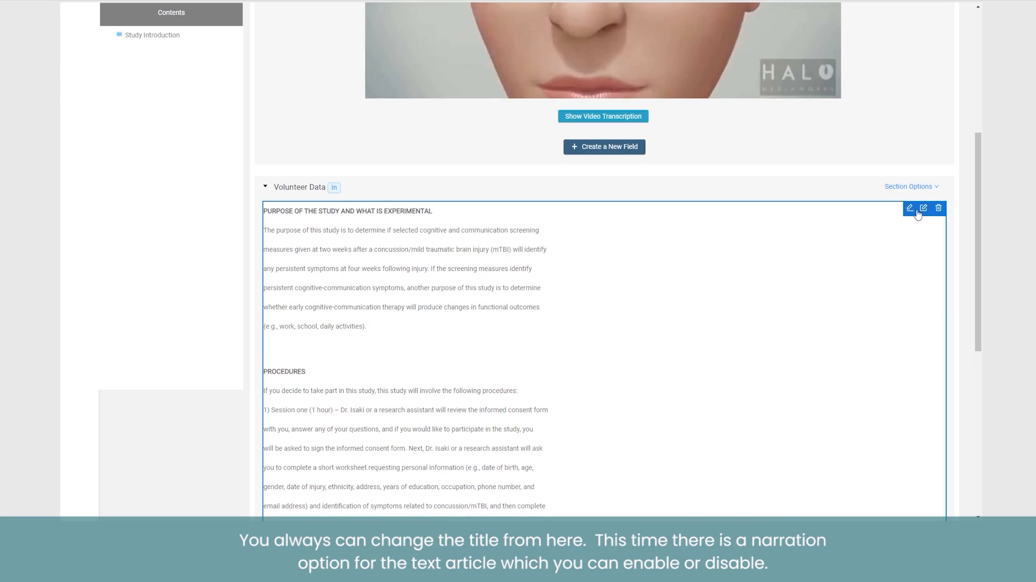
pyautogui.click(925, 208)
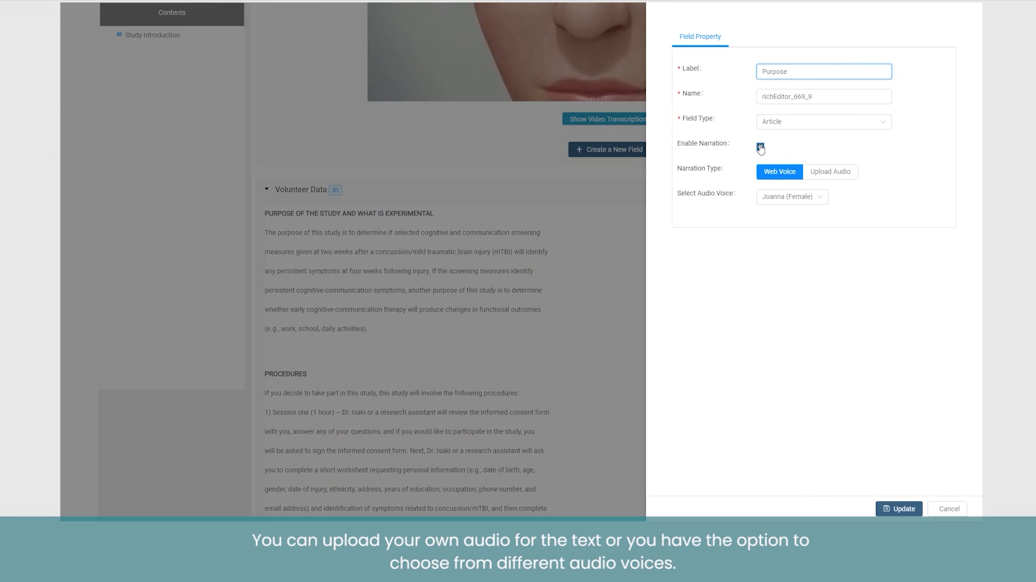
pyautogui.click(829, 173)
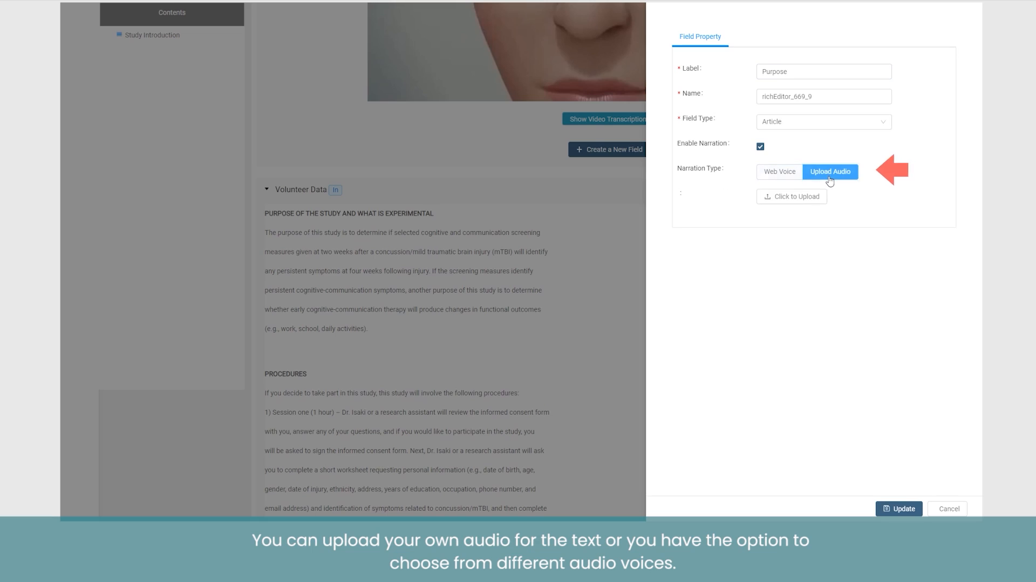
pyautogui.click(780, 172)
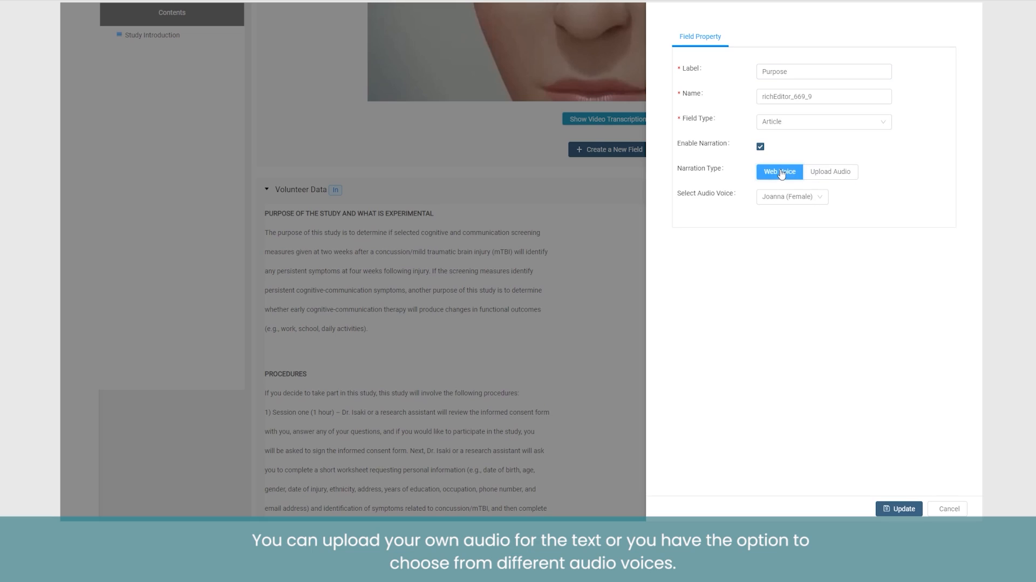
pyautogui.click(785, 198)
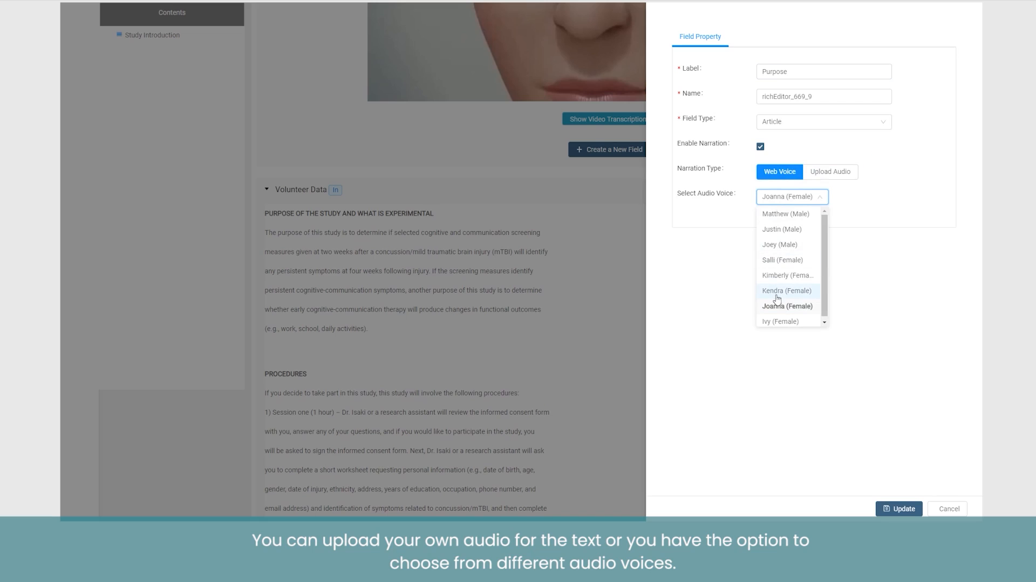
pyautogui.scroll(1, 778, 300)
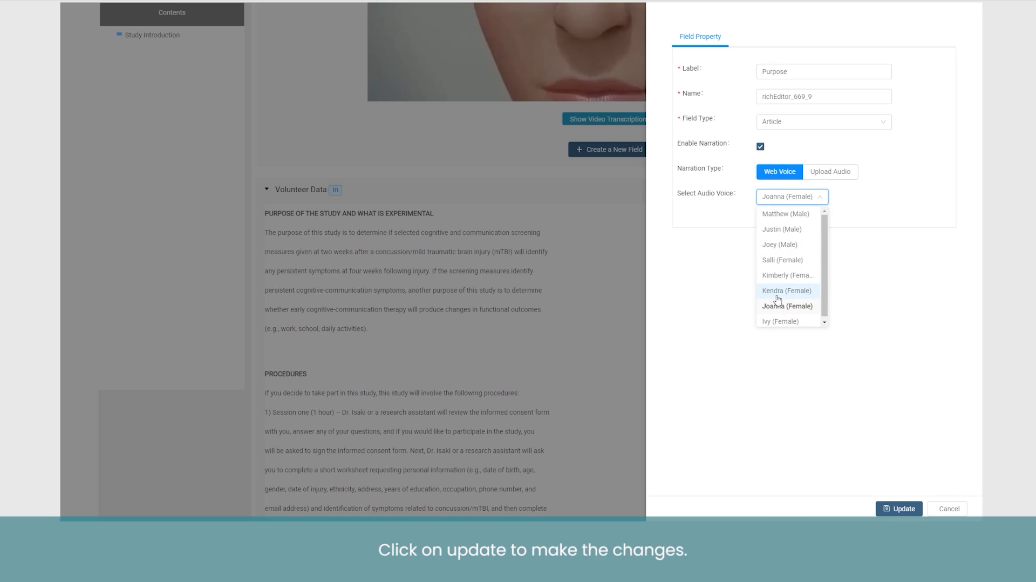
pyautogui.click(892, 509)
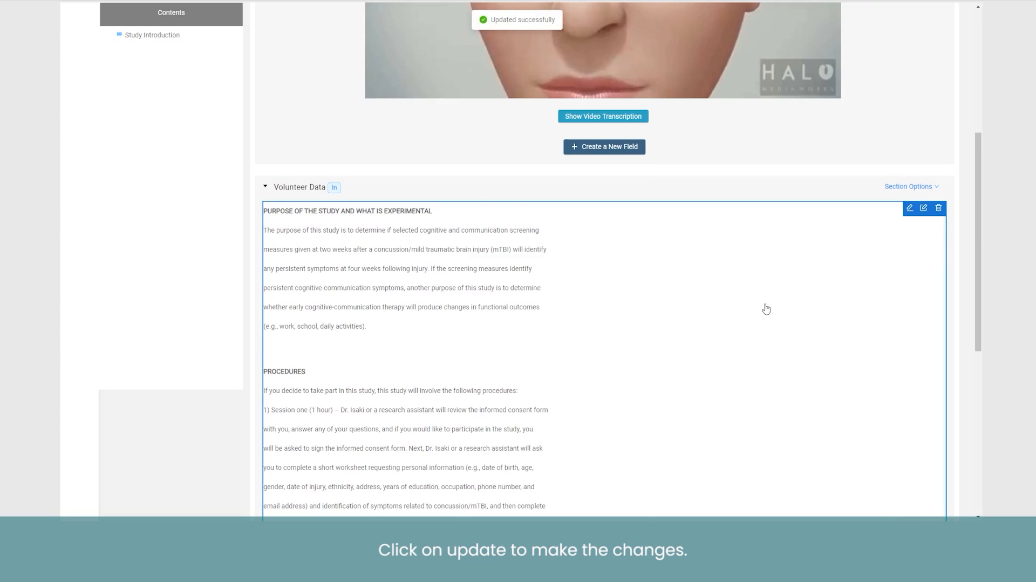
# Play the start of the Purpose article's narration and pause it
pyautogui.scroll(-6, 750, 269)
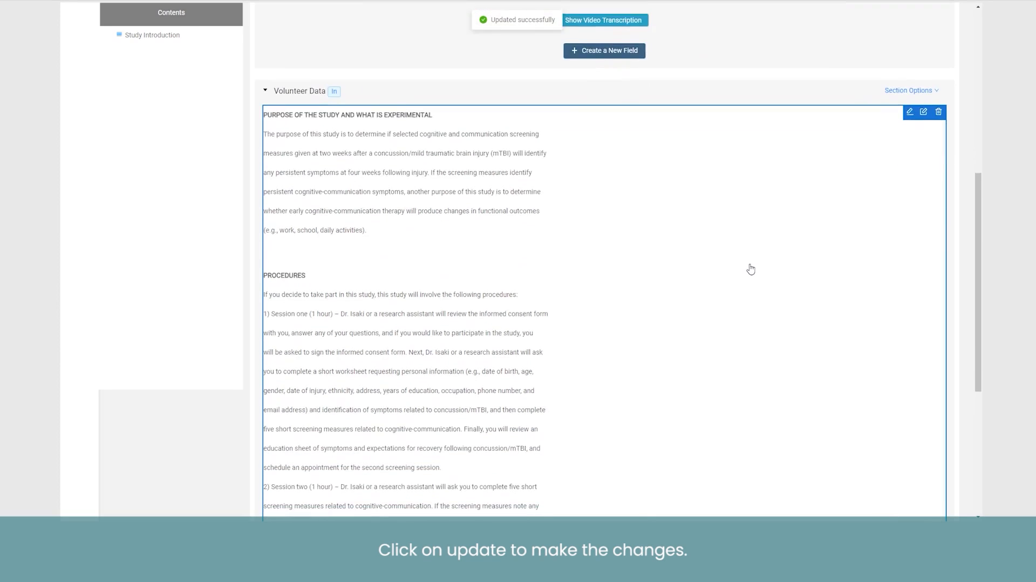
pyautogui.scroll(-1, 772, 163)
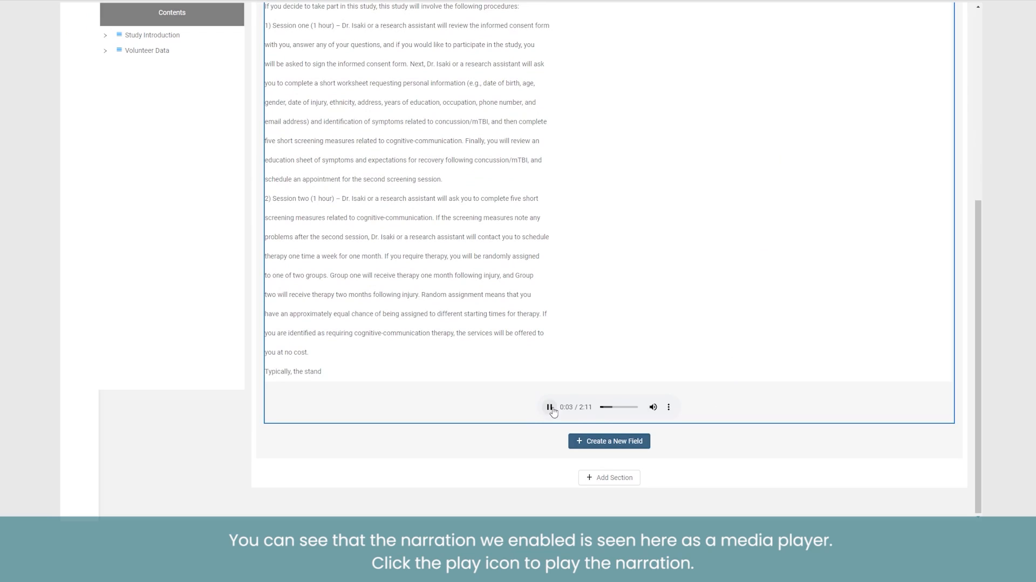
pyautogui.click(550, 407)
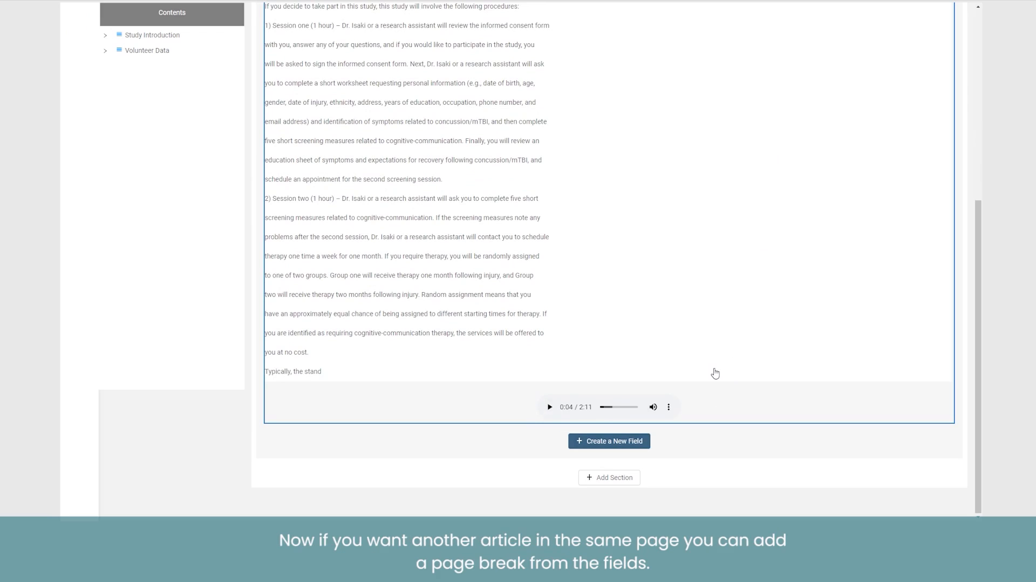
# Add a page break below the first article in Volunteer Data, followed by a second Article field
pyautogui.click(630, 442)
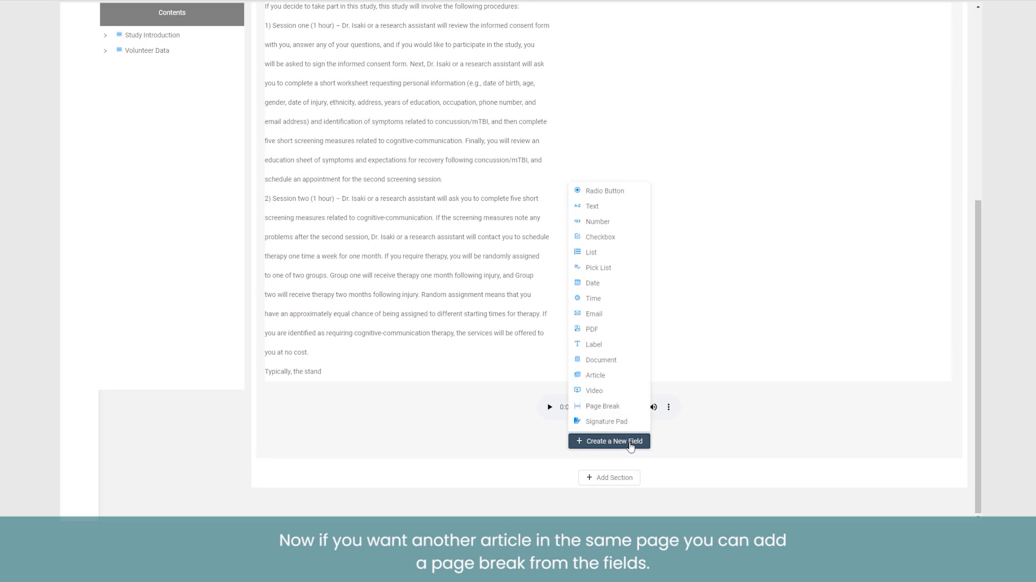
pyautogui.click(603, 407)
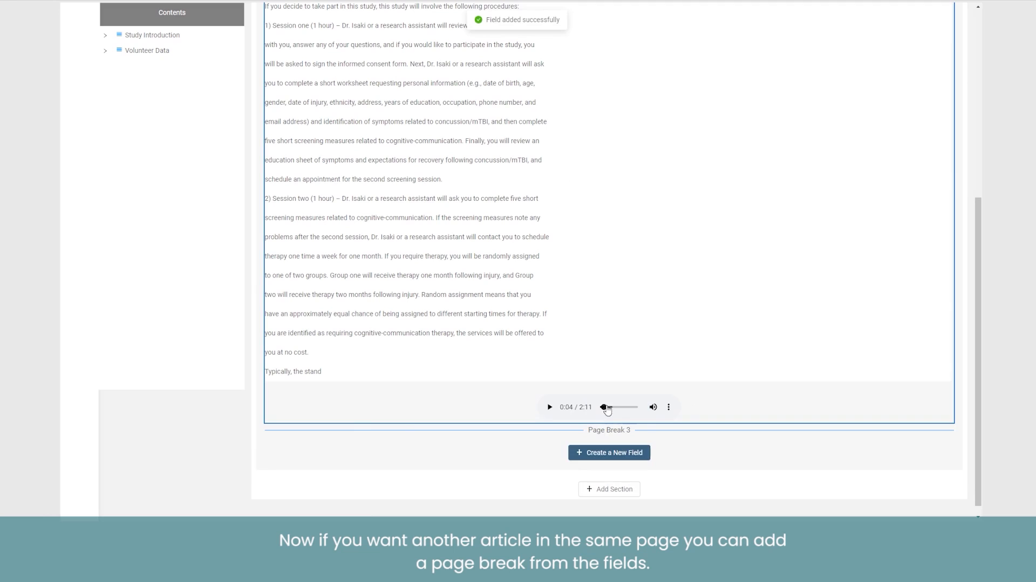
pyautogui.click(625, 456)
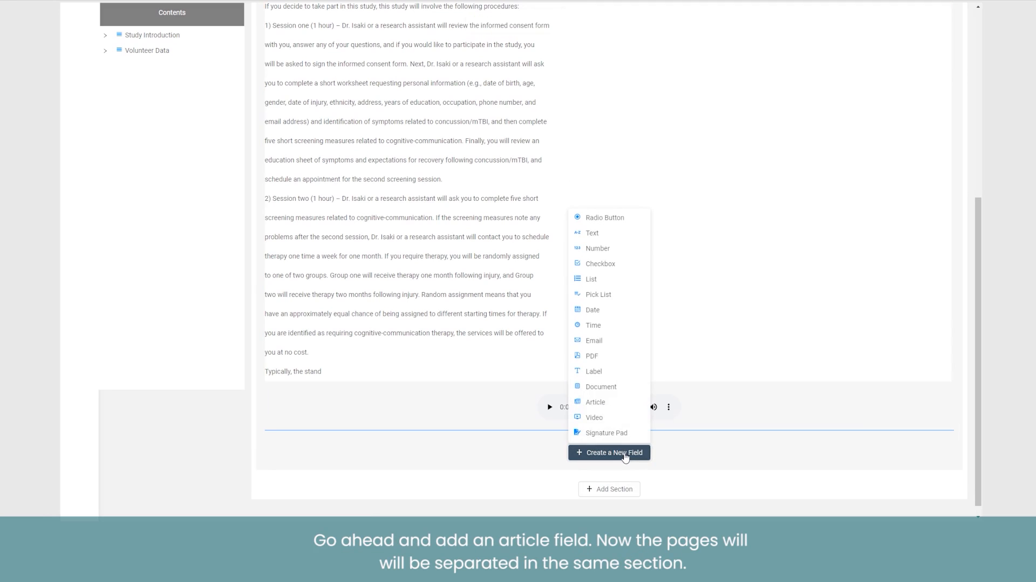
pyautogui.click(596, 403)
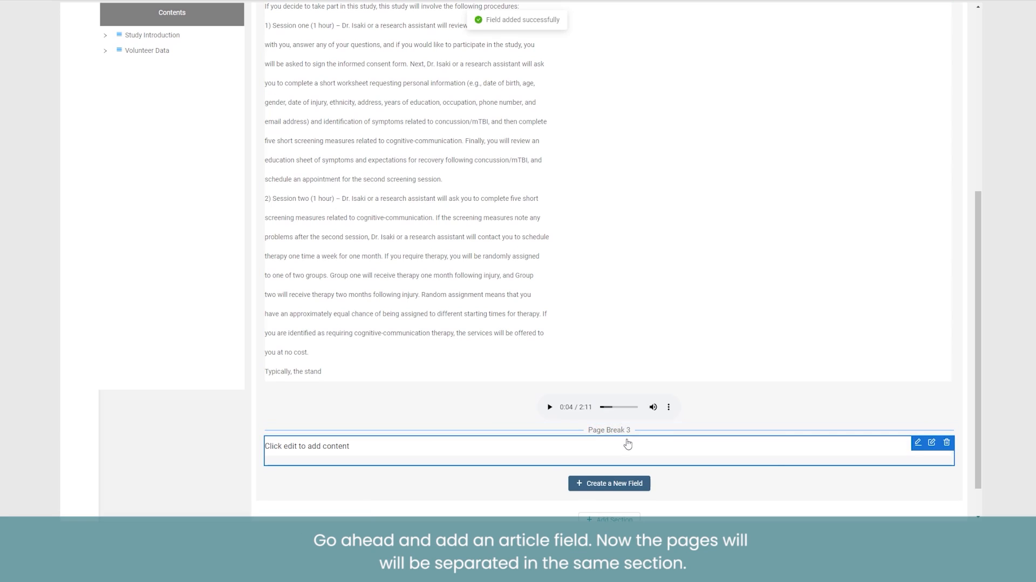
# Replace the second article's placeholder content with the copied text on the study's risks and discomforts
pyautogui.click(917, 443)
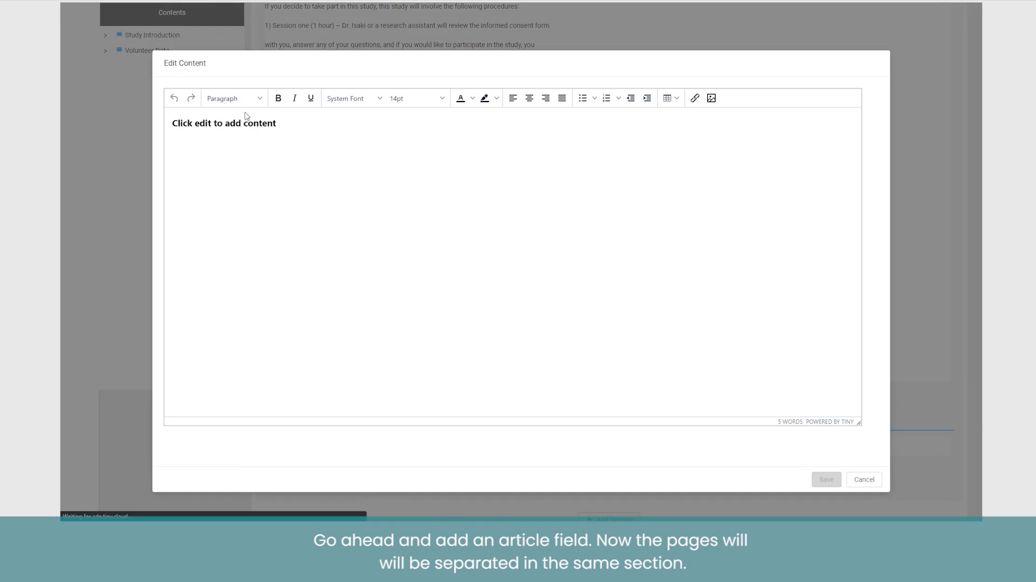
pyautogui.click(294, 123)
pyautogui.moveTo(293, 123); pyautogui.dragTo(159, 130)
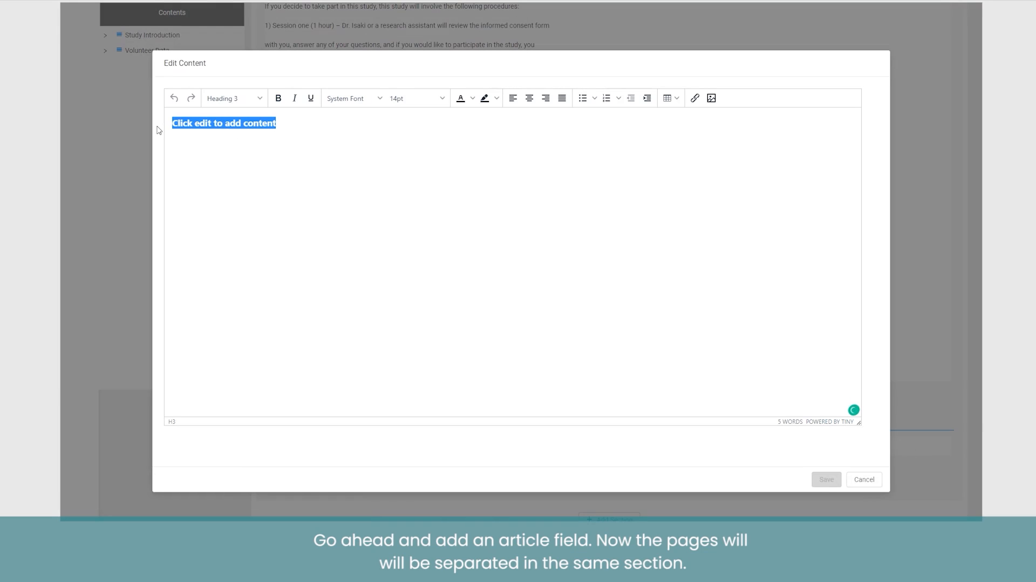
pyautogui.press('BackSpace')
pyautogui.hotkey('ctrl', 'v')
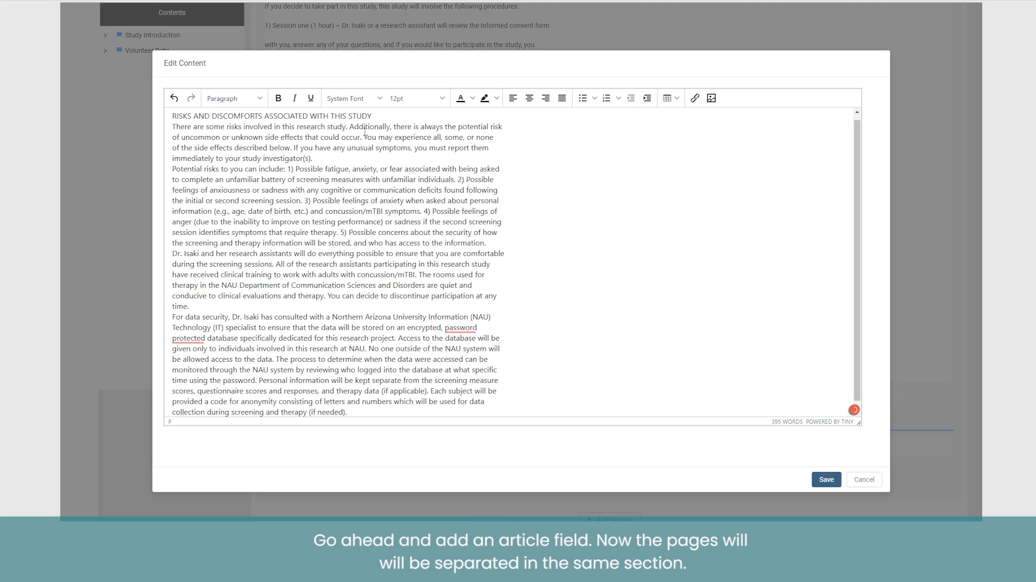
# Bold the heading "RISKS AND DISCOMFORTS ASSOCIATED WITH THIS STUDY" and save the second article
pyautogui.moveTo(377, 120); pyautogui.dragTo(172, 120)
pyautogui.click(278, 98)
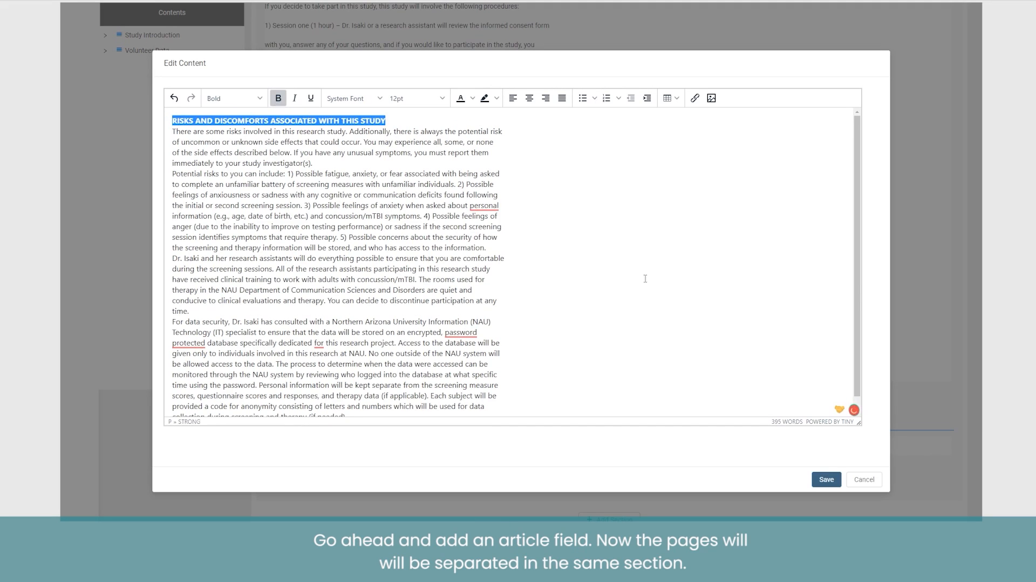
pyautogui.click(826, 478)
# Add a Signature Pad field at the end of the Volunteer Data section and label it "Volunteer signature"
pyautogui.scroll(-3, 677, 252)
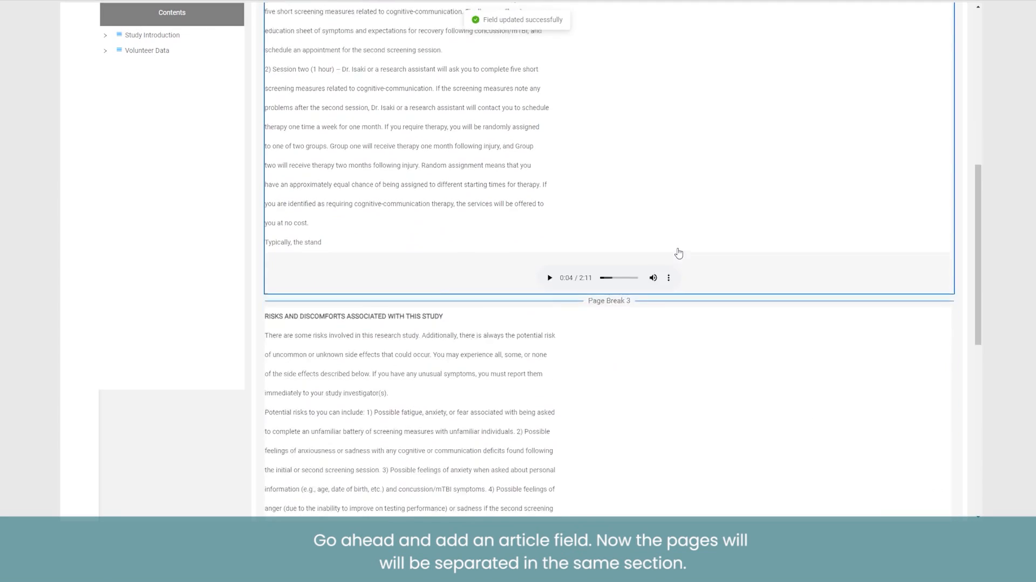
pyautogui.scroll(-2, 678, 253)
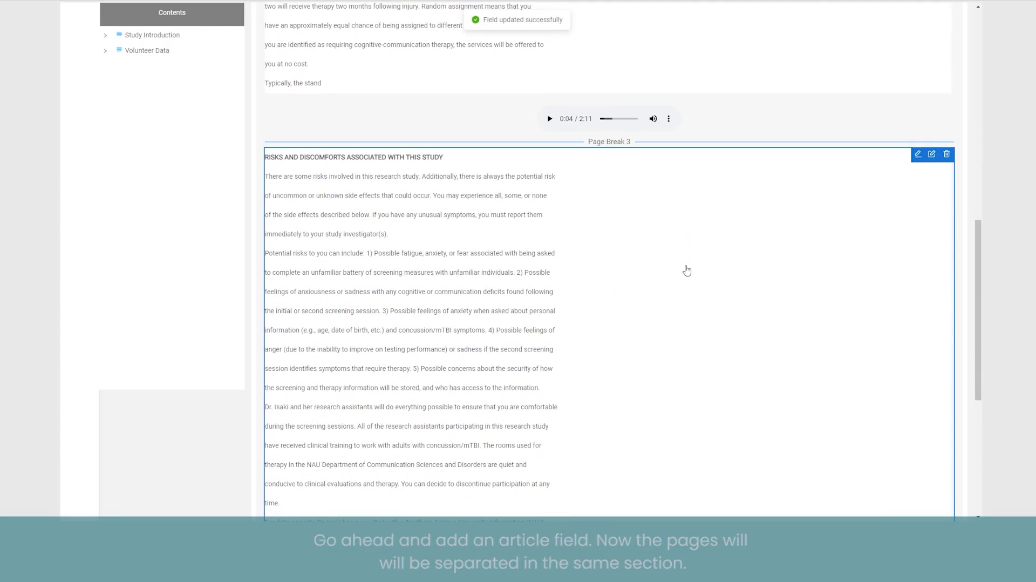
pyautogui.scroll(-6, 686, 270)
pyautogui.click(604, 440)
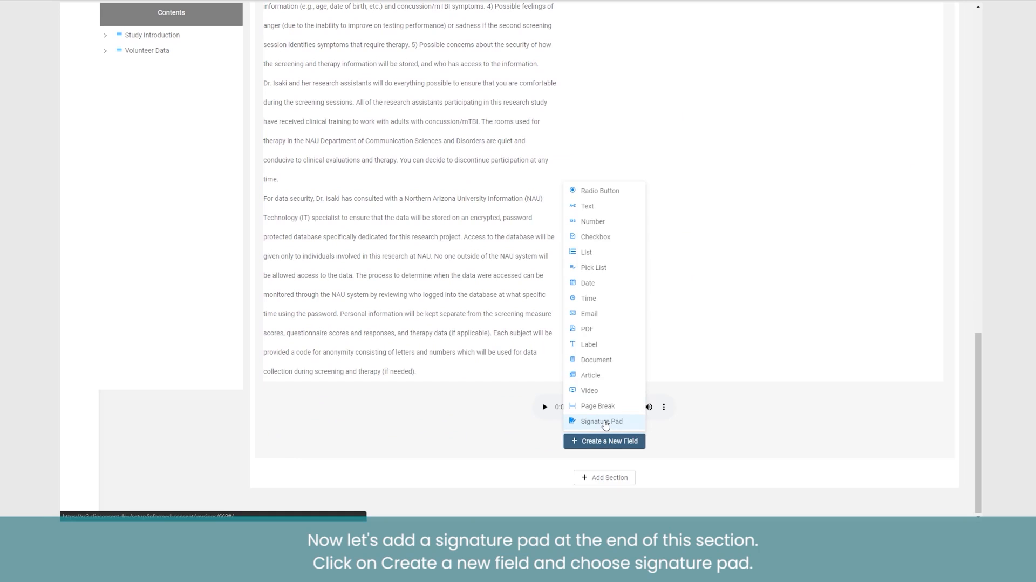
pyautogui.click(602, 421)
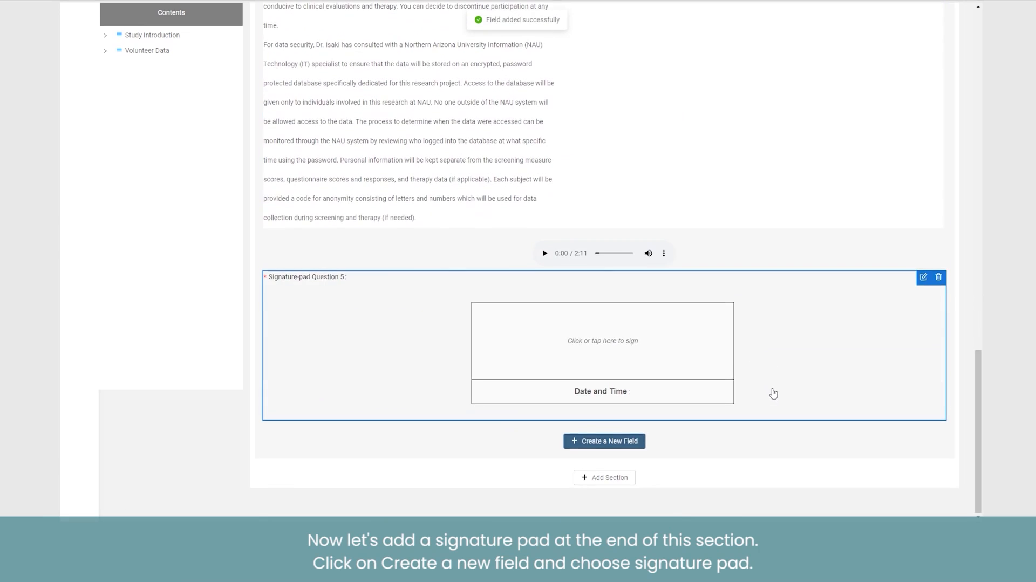
pyautogui.click(921, 278)
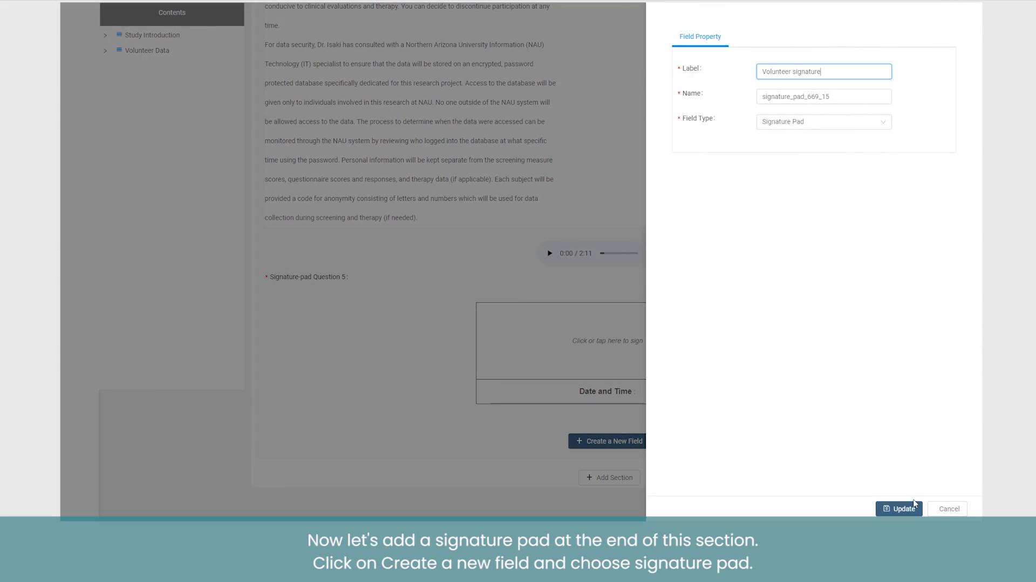
pyautogui.click(913, 504)
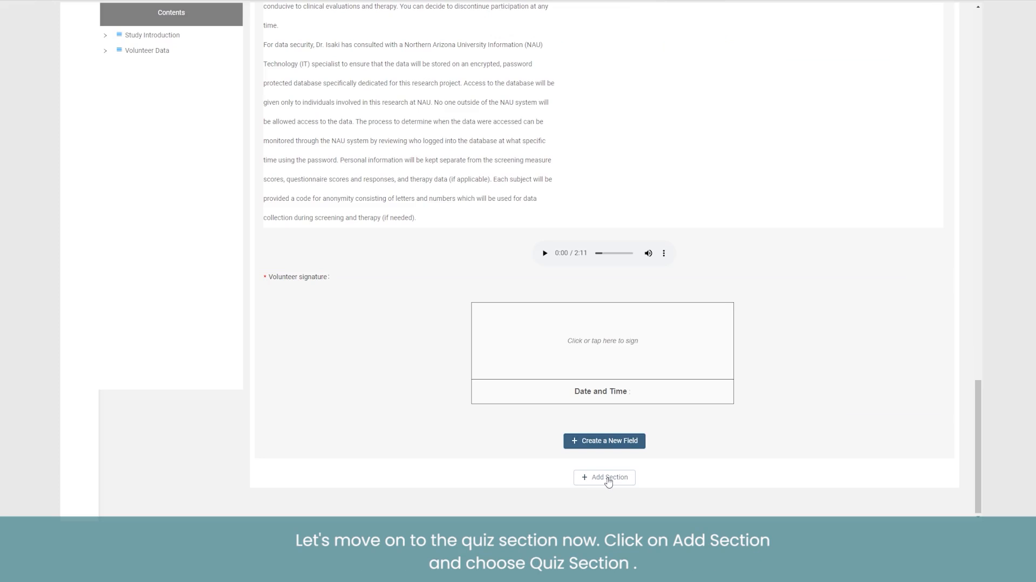
# Add a quiz section at the end of the form and rename it "Answer these questions carefully"
pyautogui.click(608, 477)
pyautogui.click(600, 442)
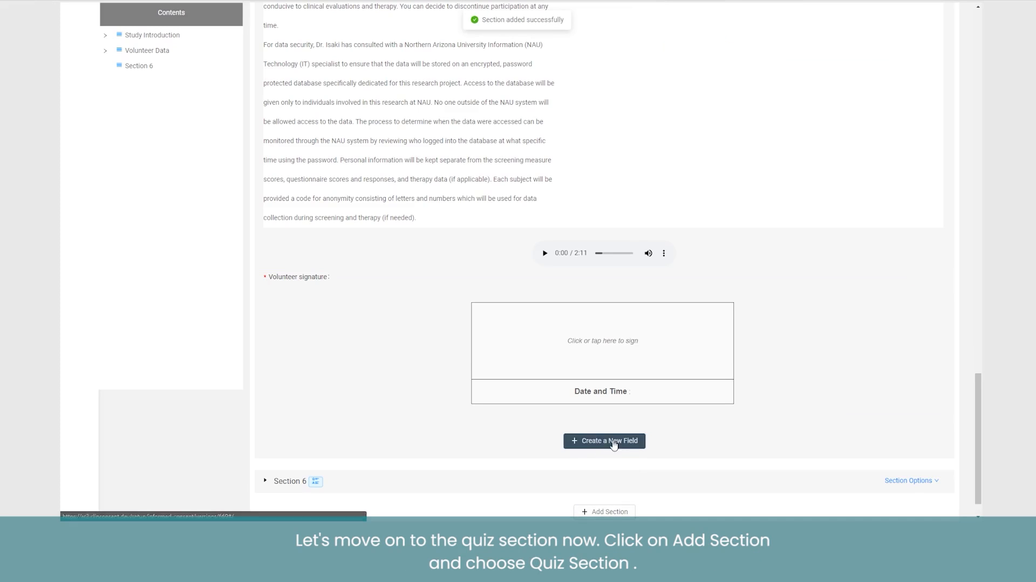
pyautogui.scroll(-1, 925, 427)
pyautogui.click(929, 447)
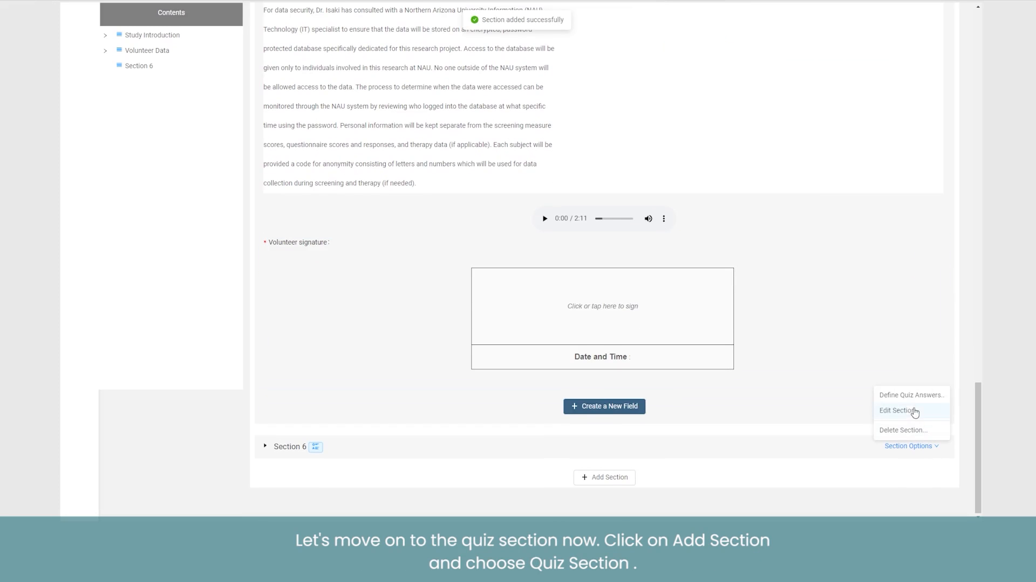
pyautogui.click(913, 413)
pyautogui.tripleClick(804, 73)
pyautogui.write('Answer these questions carefully')
pyautogui.click(904, 509)
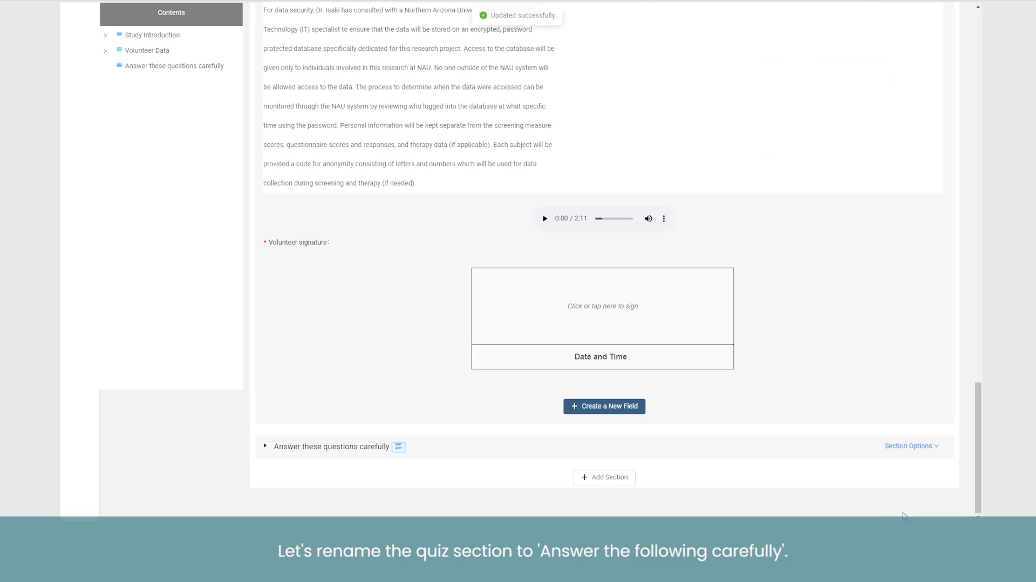
# Add a Radio Button field to the "Answer these questions carefully" section and label it "How old are you?"
pyautogui.click(378, 440)
pyautogui.scroll(-2, 378, 439)
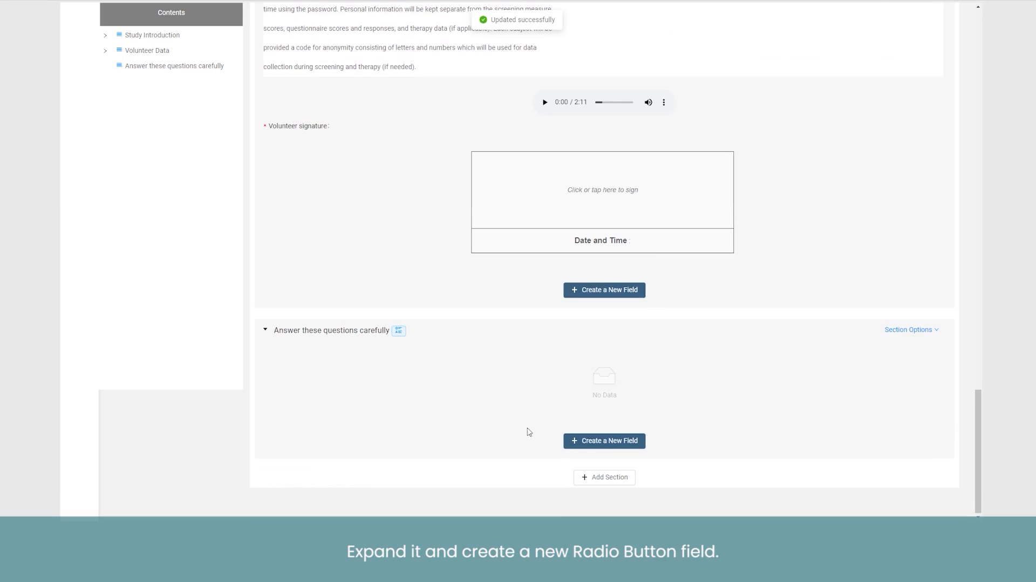
pyautogui.click(605, 440)
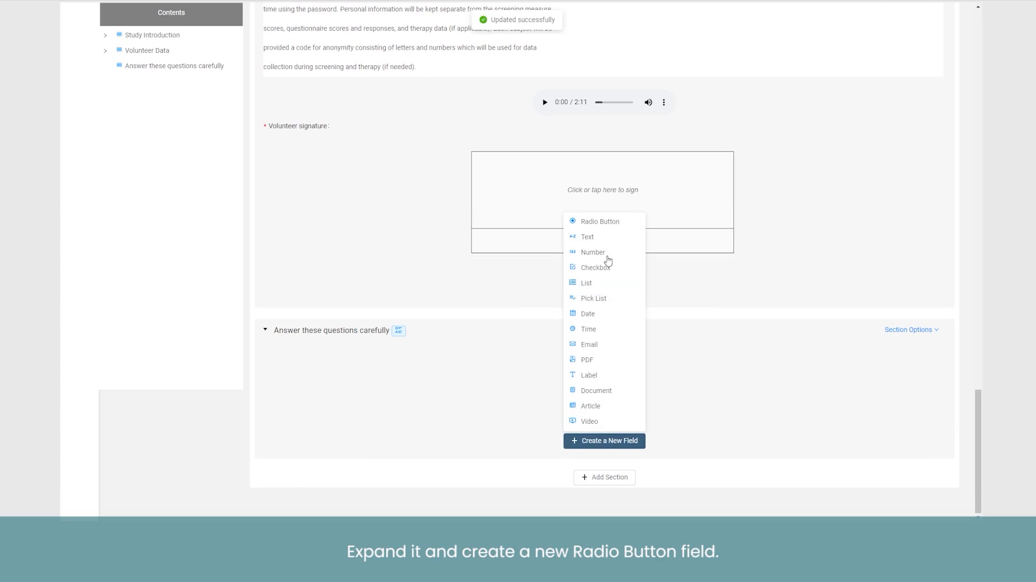
pyautogui.click(597, 223)
pyautogui.click(923, 385)
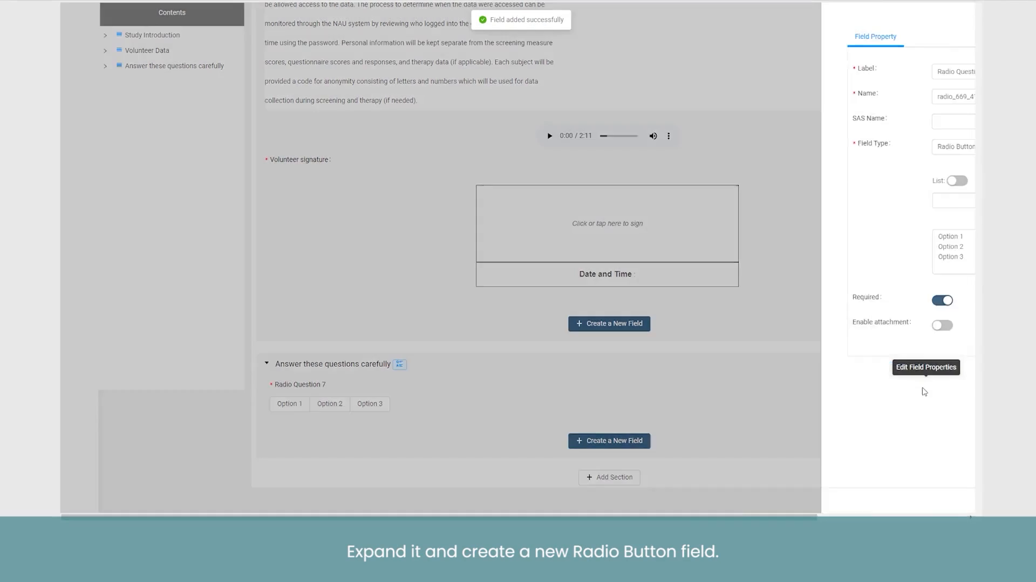
pyautogui.moveTo(842, 66); pyautogui.dragTo(737, 84)
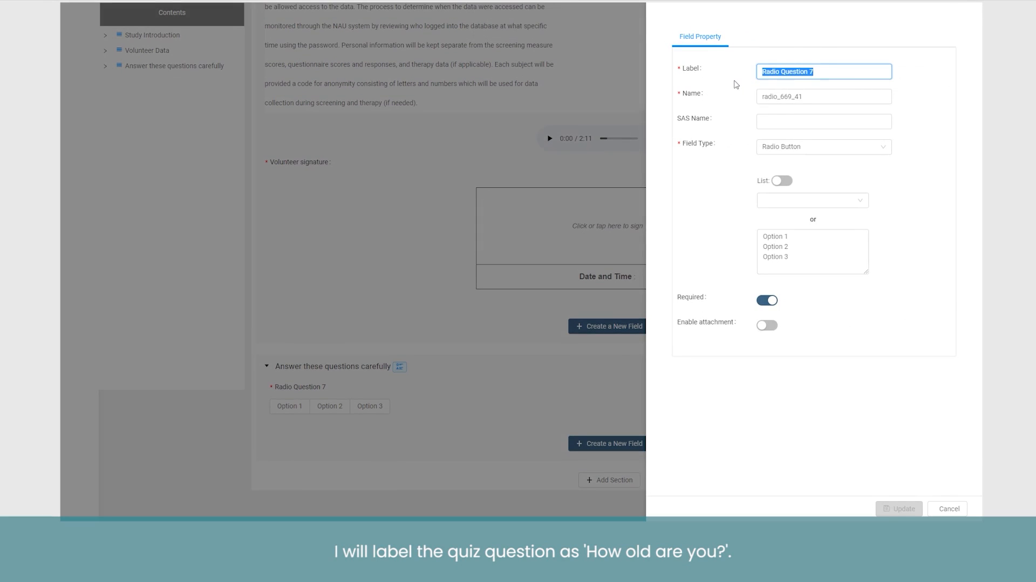
pyautogui.write('How old are you?')
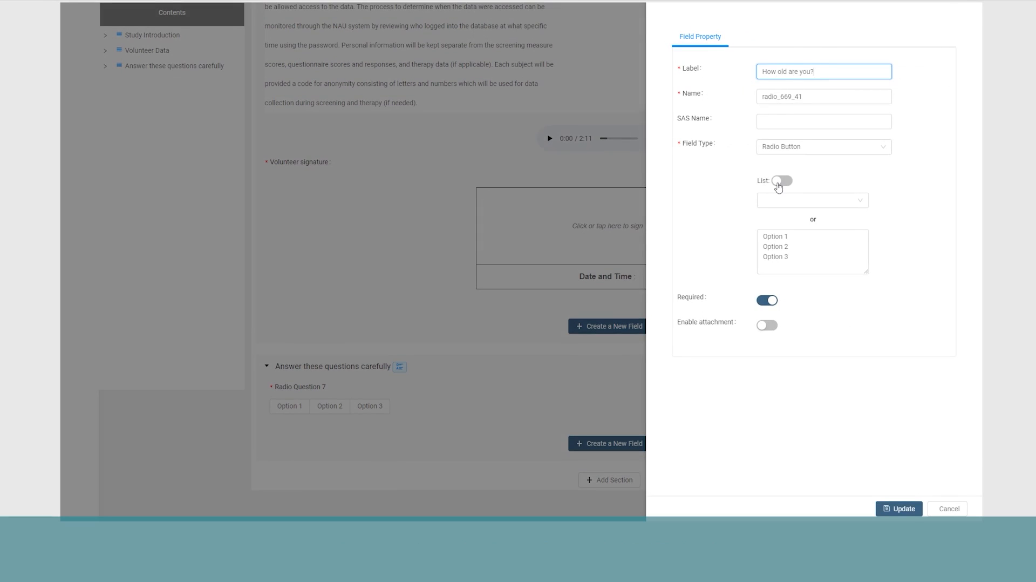
# Show the age question as a list with the options "Between 20 to 30", "Between 30 to 40" and "40 and above", and save it
pyautogui.click(778, 187)
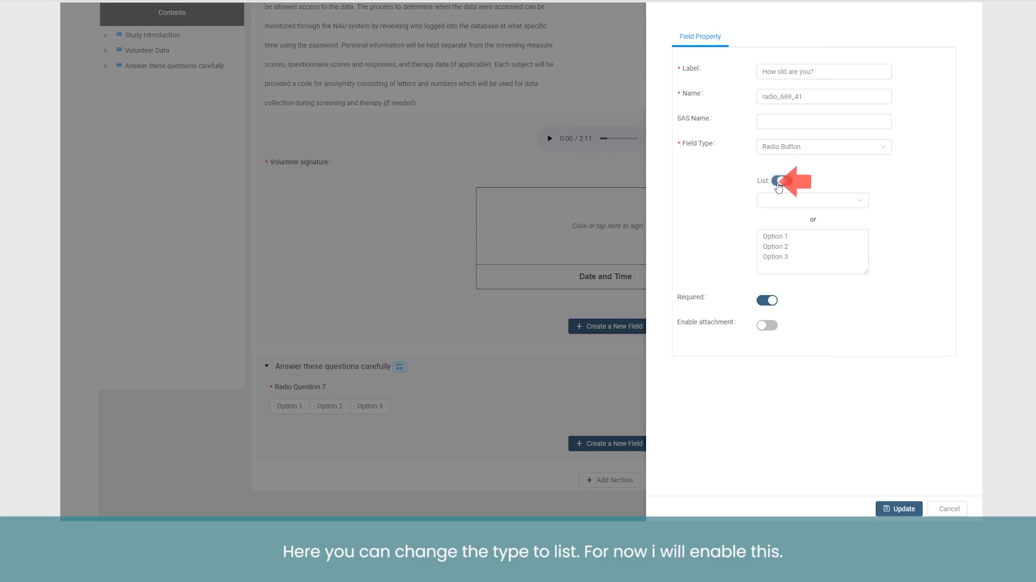
pyautogui.moveTo(783, 235); pyautogui.dragTo(757, 241)
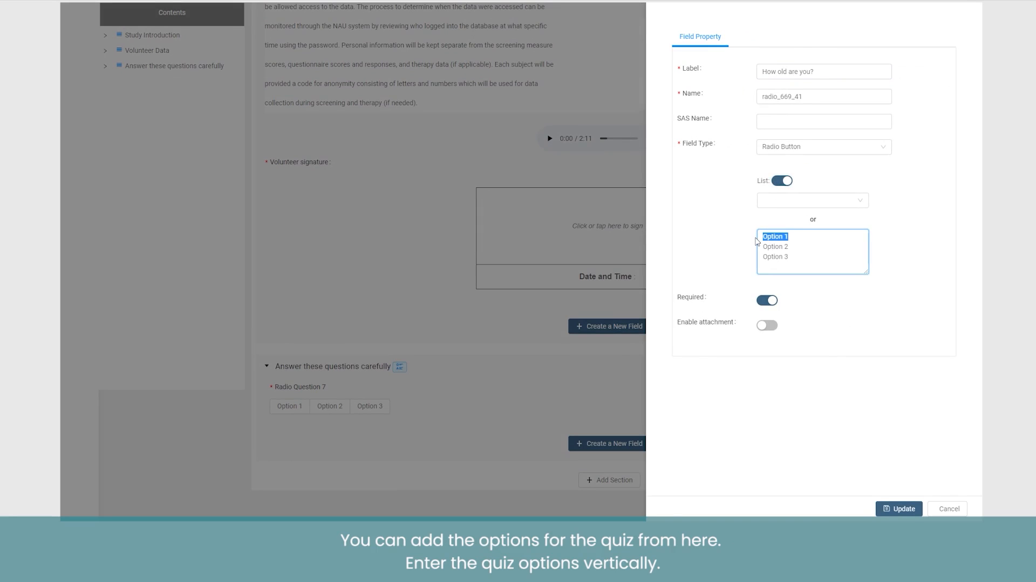
pyautogui.write('Between 20 to 30')
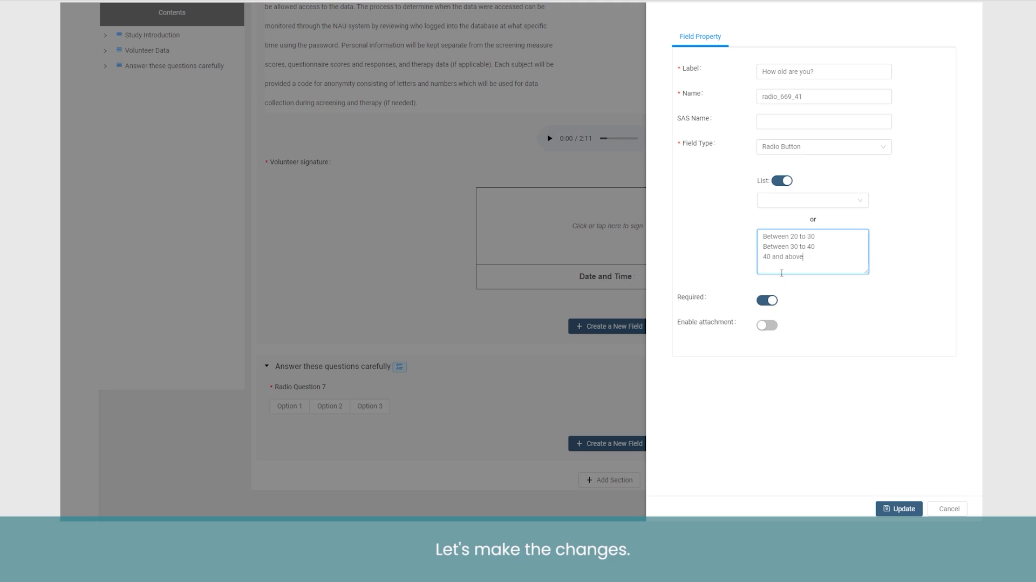
pyautogui.click(899, 507)
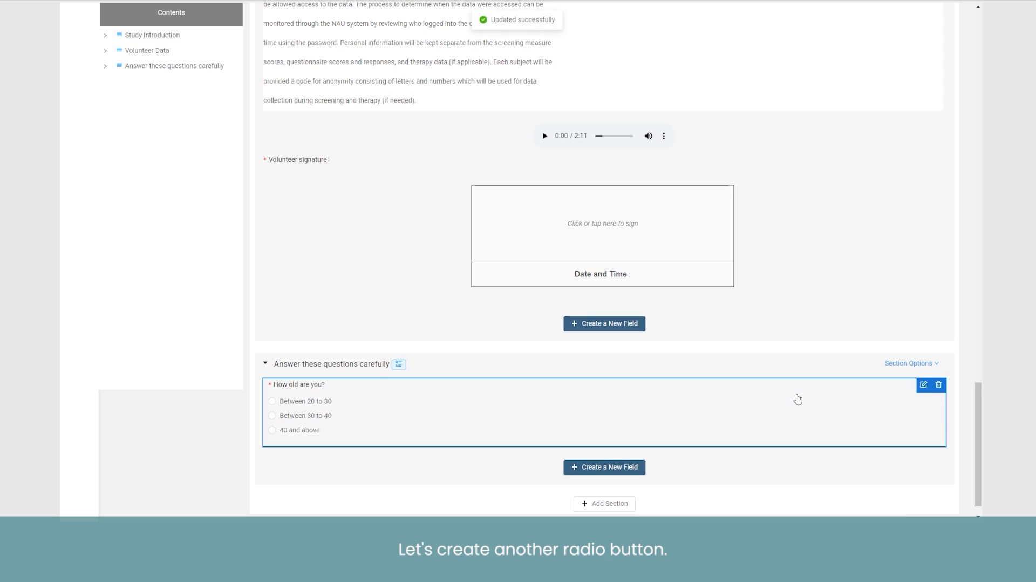
# Add a second Radio Button question labelled "What is MRI?" with the options "Machine for scanning", "Drug" and "Disease"
pyautogui.scroll(-1, 797, 402)
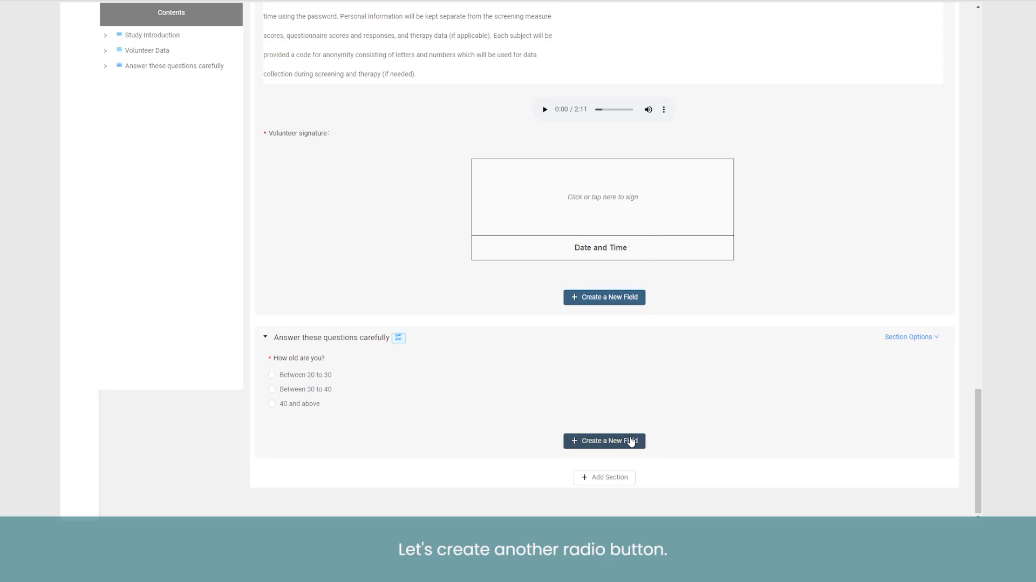
pyautogui.click(631, 440)
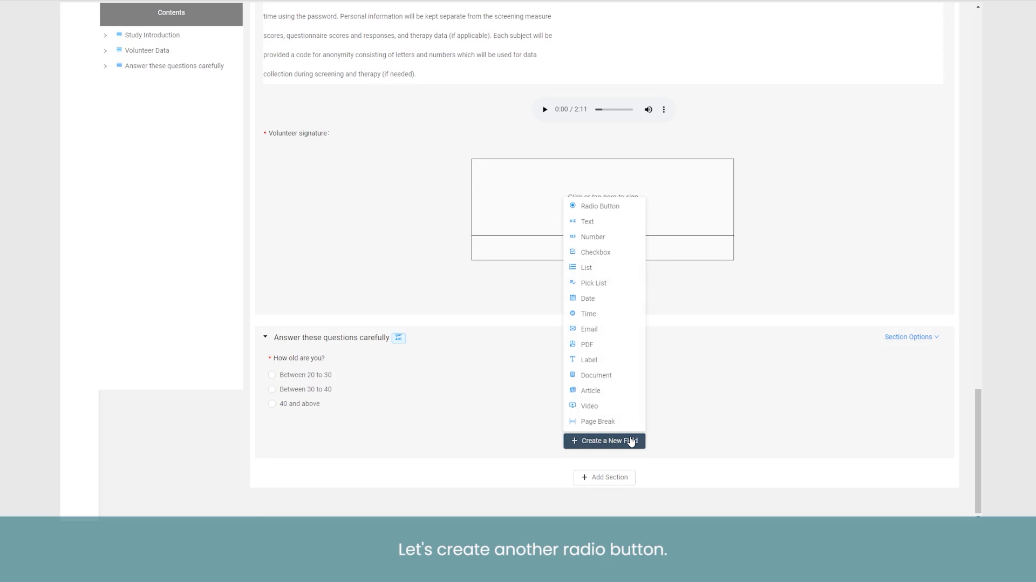
pyautogui.click(595, 208)
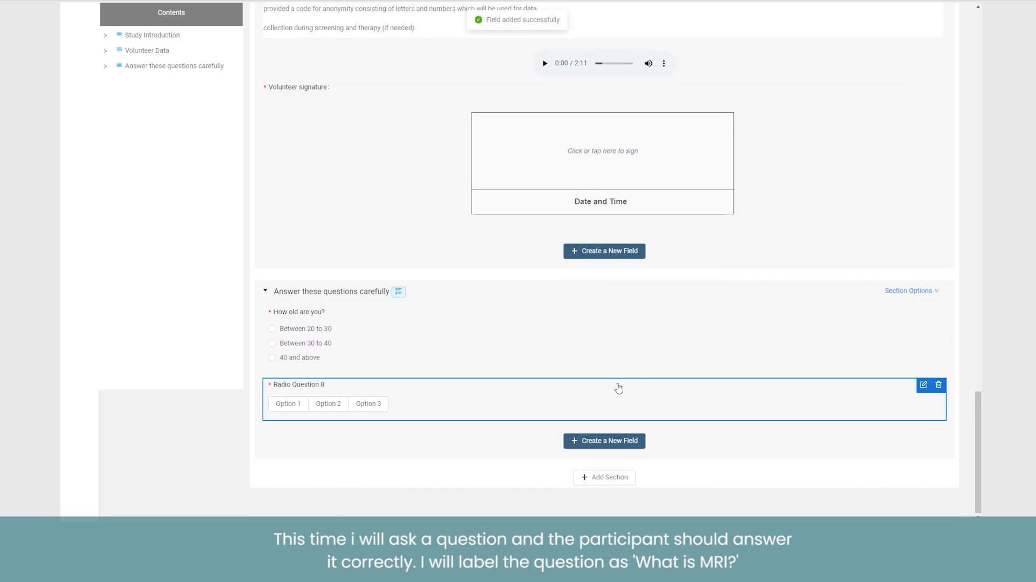
pyautogui.click(923, 386)
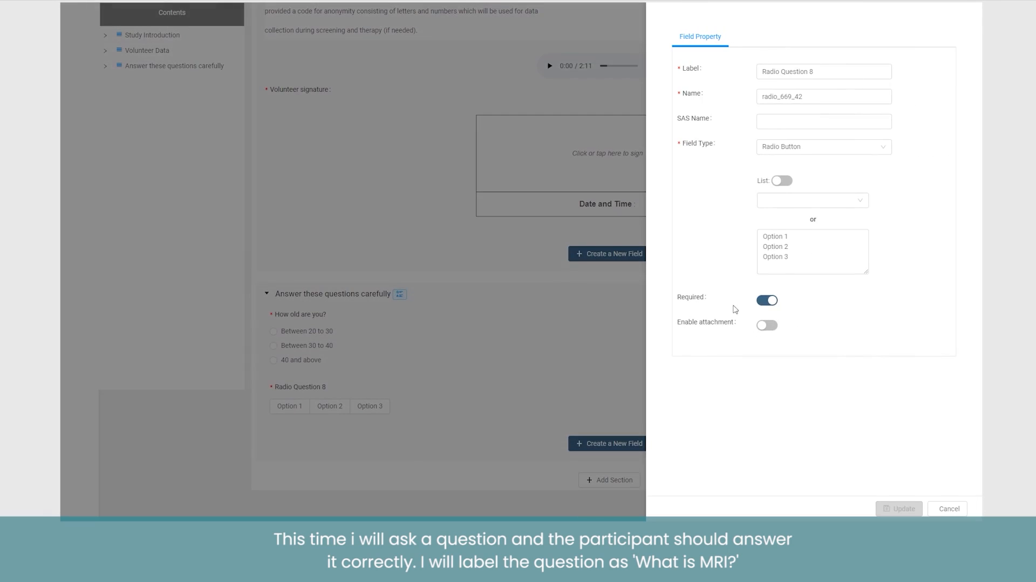
pyautogui.tripleClick(817, 70)
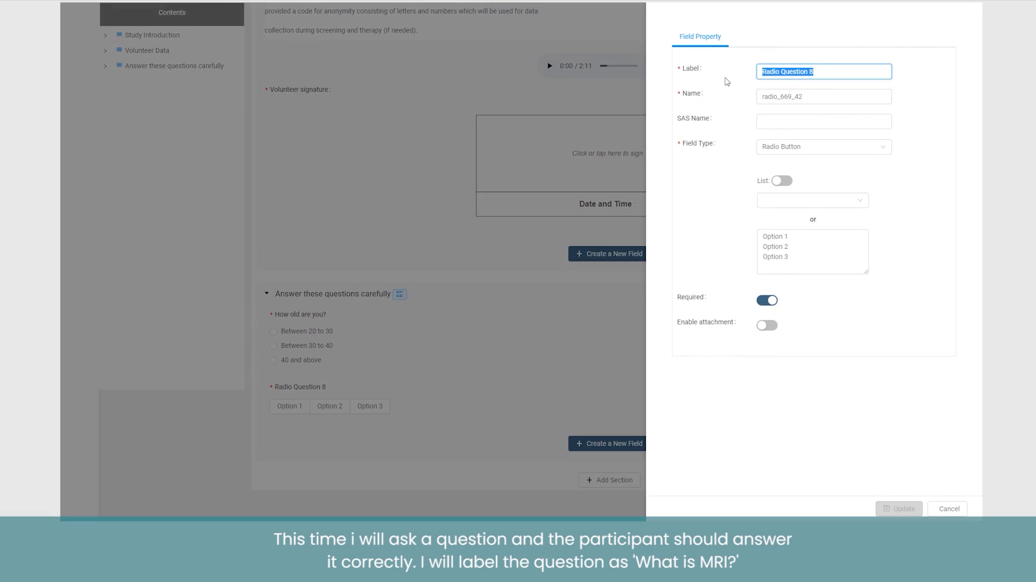
pyautogui.write('What is MRI?')
pyautogui.moveTo(788, 237); pyautogui.dragTo(758, 236)
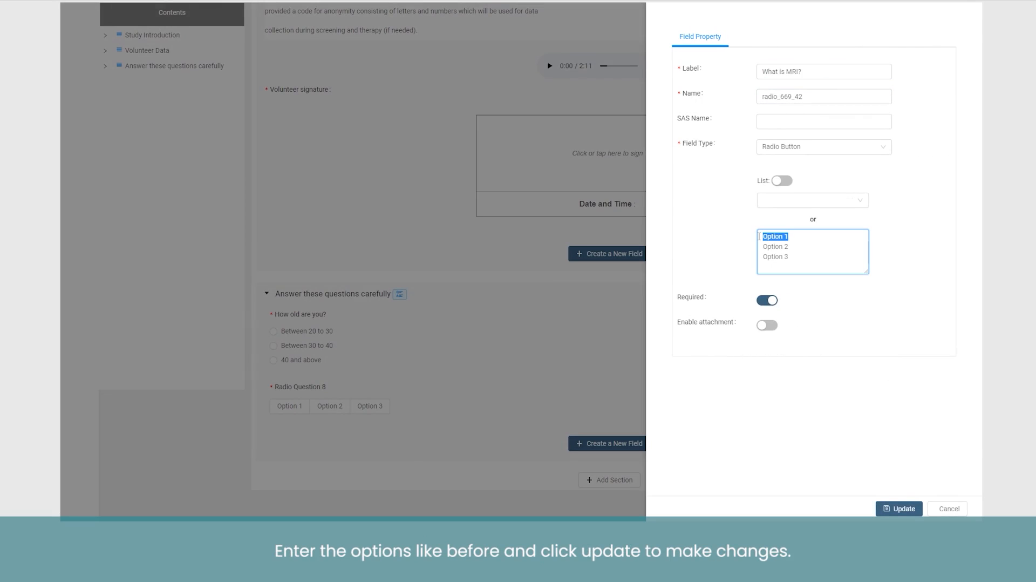
pyautogui.write('A')
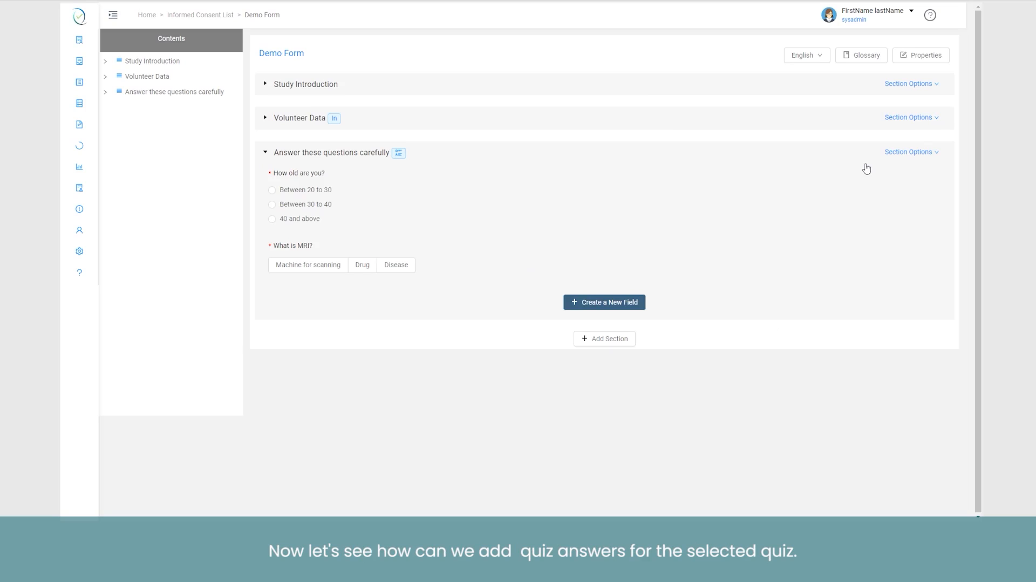
# Define "Machine for scanning" as the correct MRI answer, with messages "Correct Answer!!" and "Sorry! Please refer to this part of the consent form for more details"
pyautogui.click(921, 157)
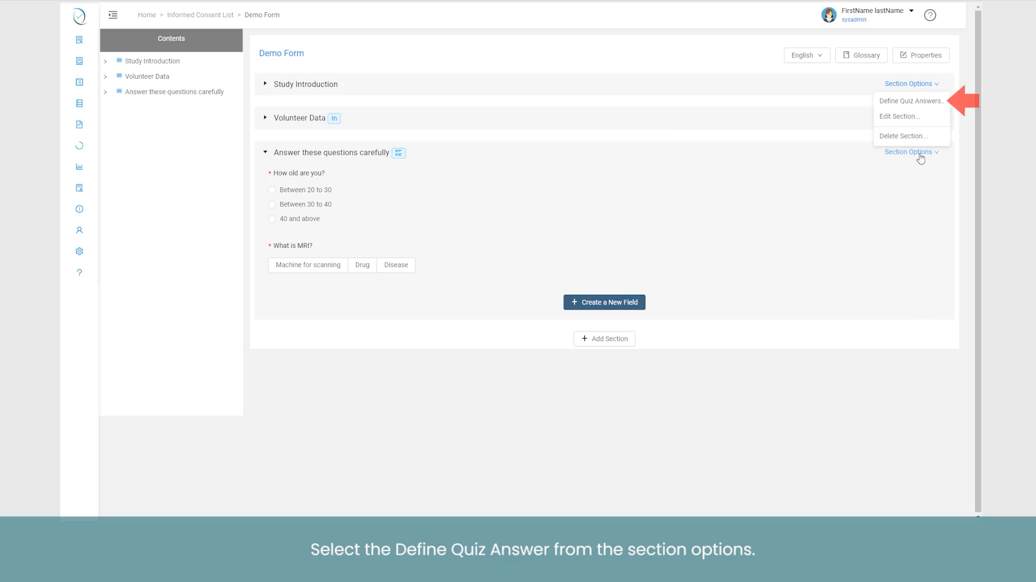
pyautogui.click(911, 102)
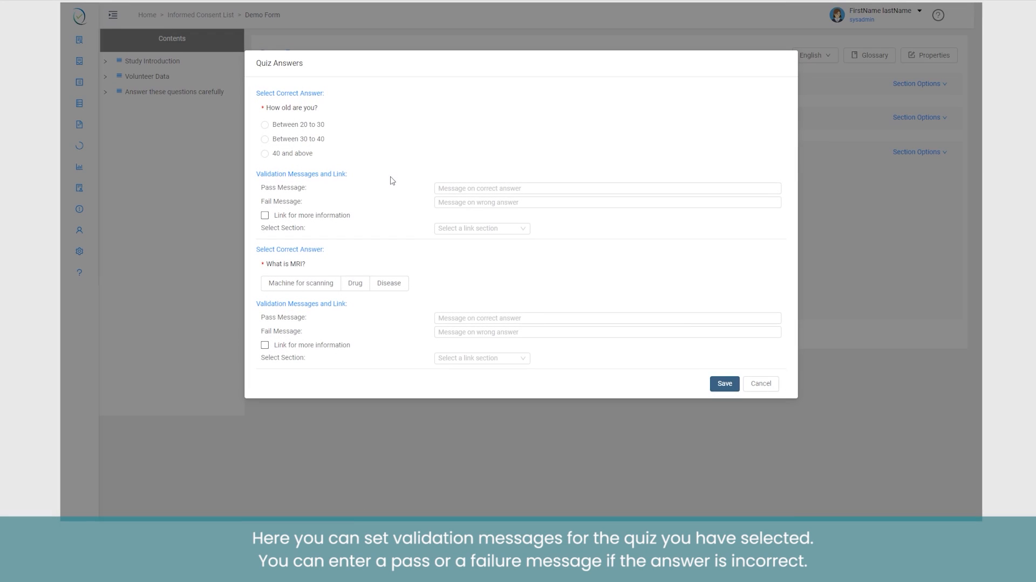
pyautogui.click(318, 288)
pyautogui.click(457, 314)
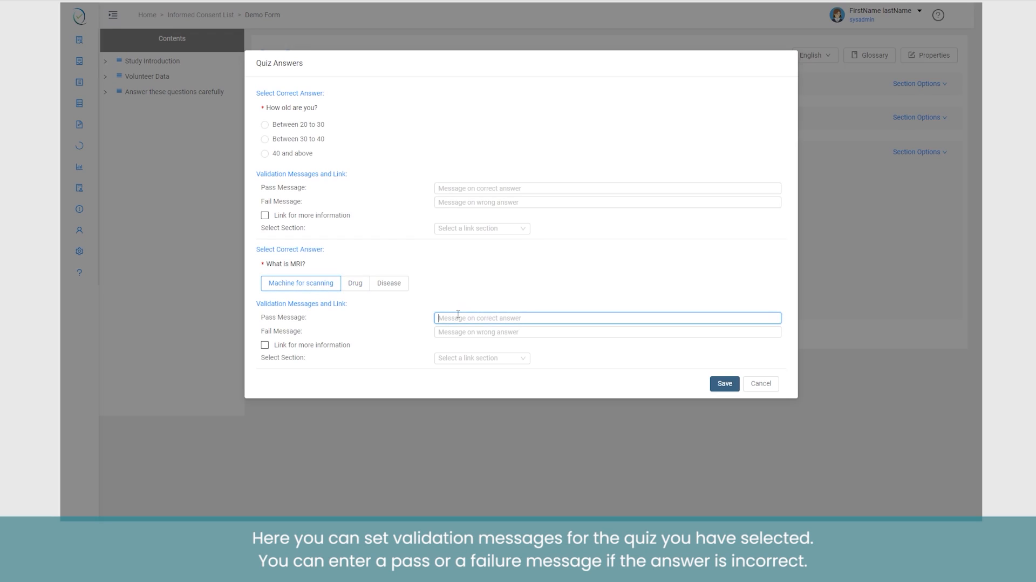
pyautogui.write('Correct Answer!!')
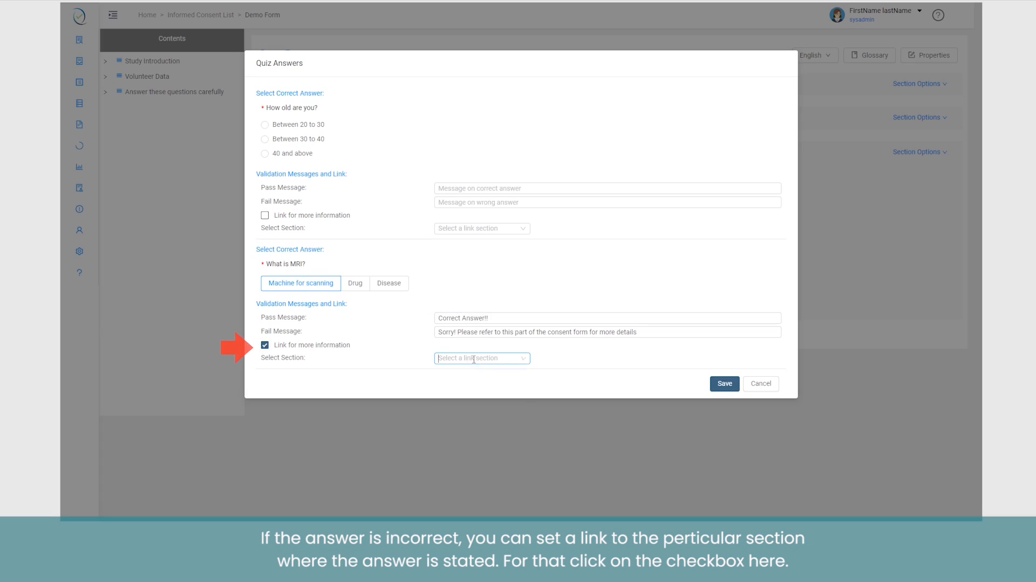
# Link the MRI question to the Volunteer Data section for more information and save the quiz answers
pyautogui.click(474, 358)
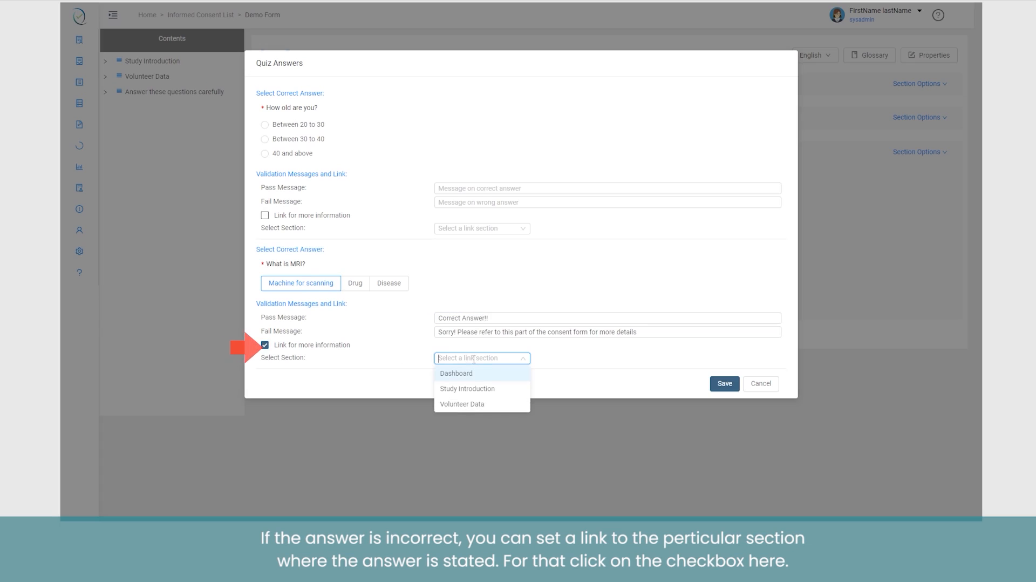
pyautogui.click(479, 403)
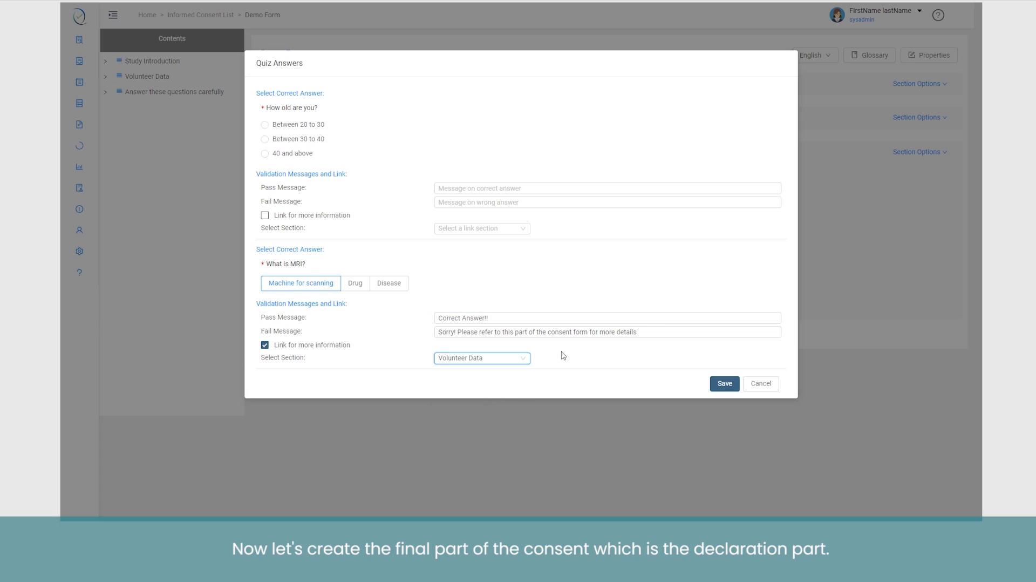
pyautogui.click(722, 385)
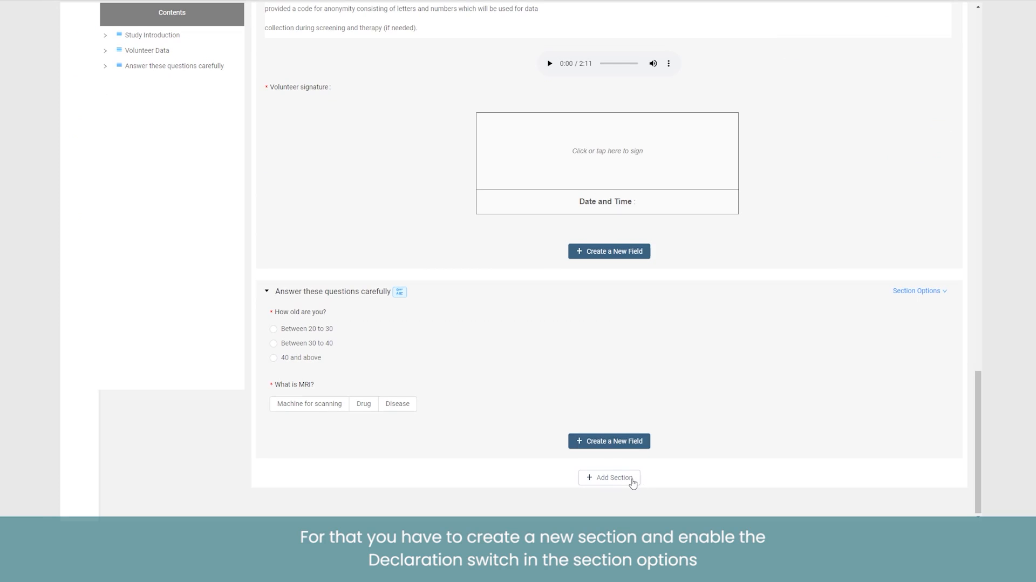
# Add a section below the quiz, make its declaration required and rename it "Signing Consent"
pyautogui.click(629, 480)
pyautogui.click(607, 458)
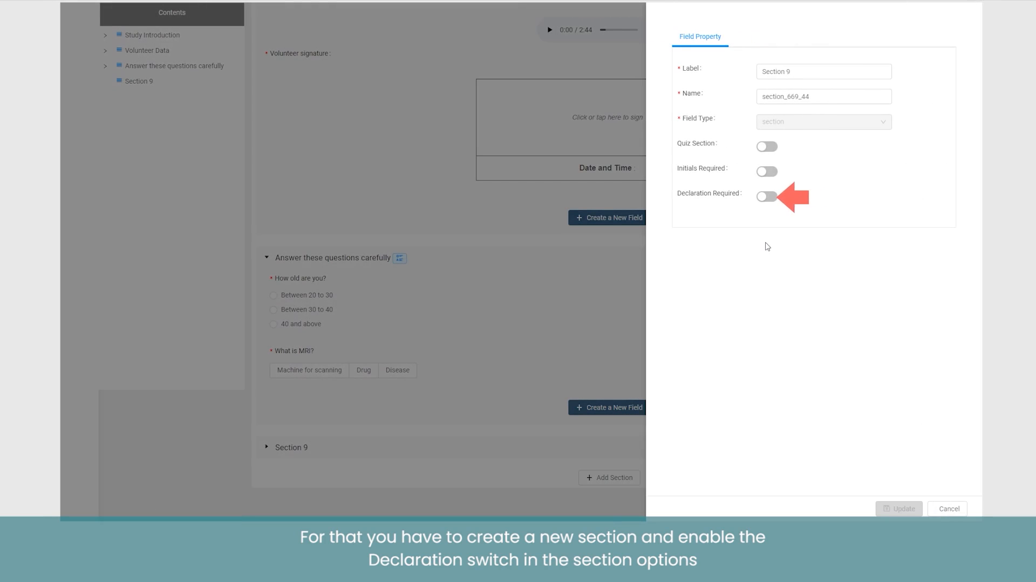
pyautogui.click(767, 197)
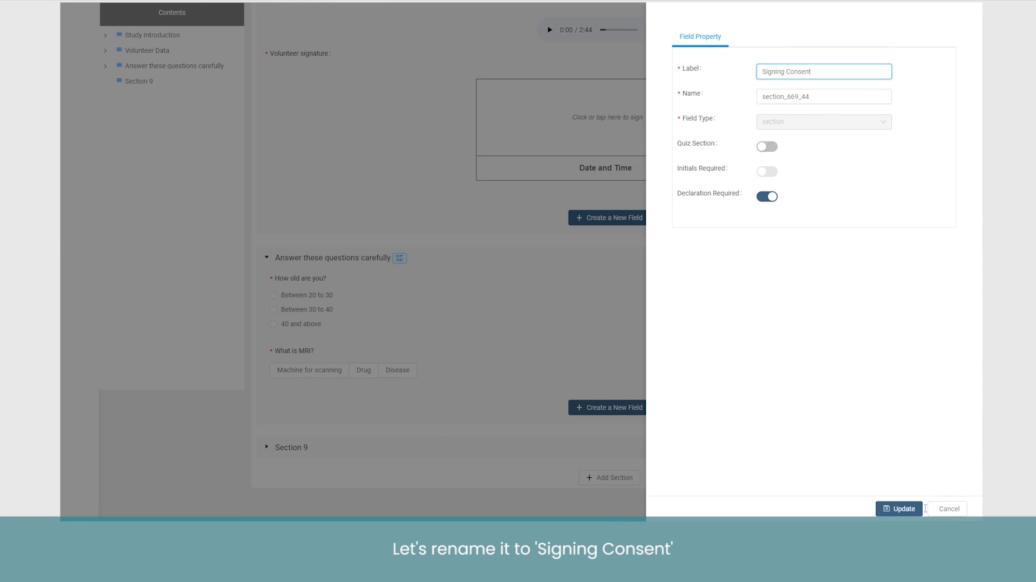
pyautogui.click(911, 509)
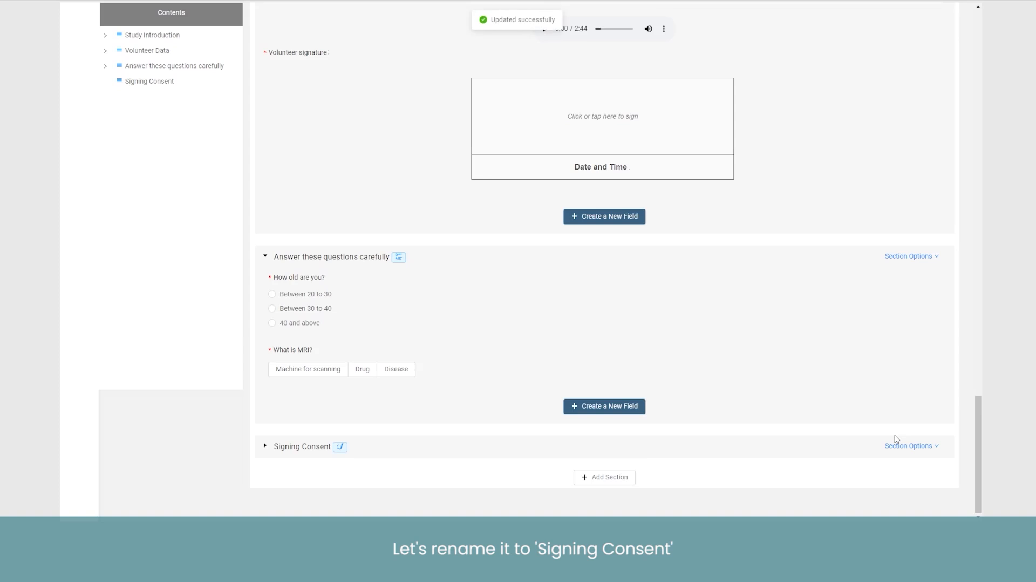
# Add three Checkbox fields and a Date field to the Signing Consent section
pyautogui.click(422, 447)
pyautogui.scroll(-2, 445, 406)
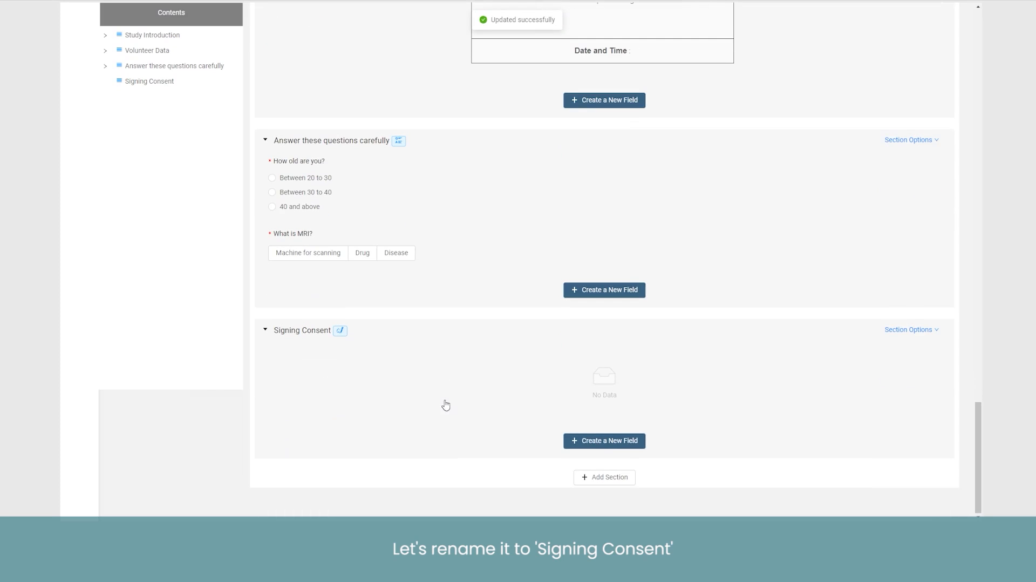
pyautogui.click(625, 444)
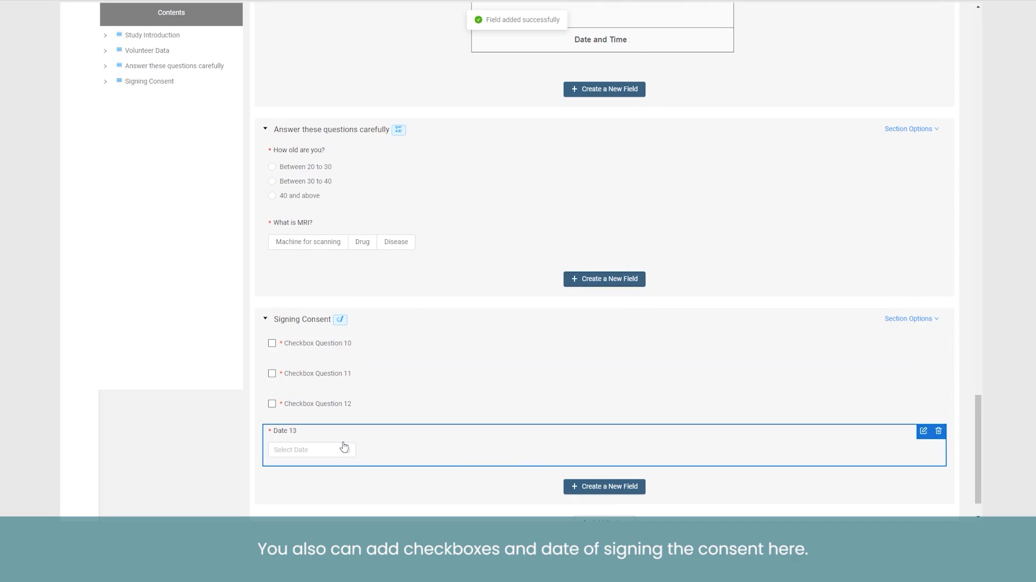
# Add a Radio Button field to the Signing Consent section and enable attachments for it
pyautogui.click(597, 487)
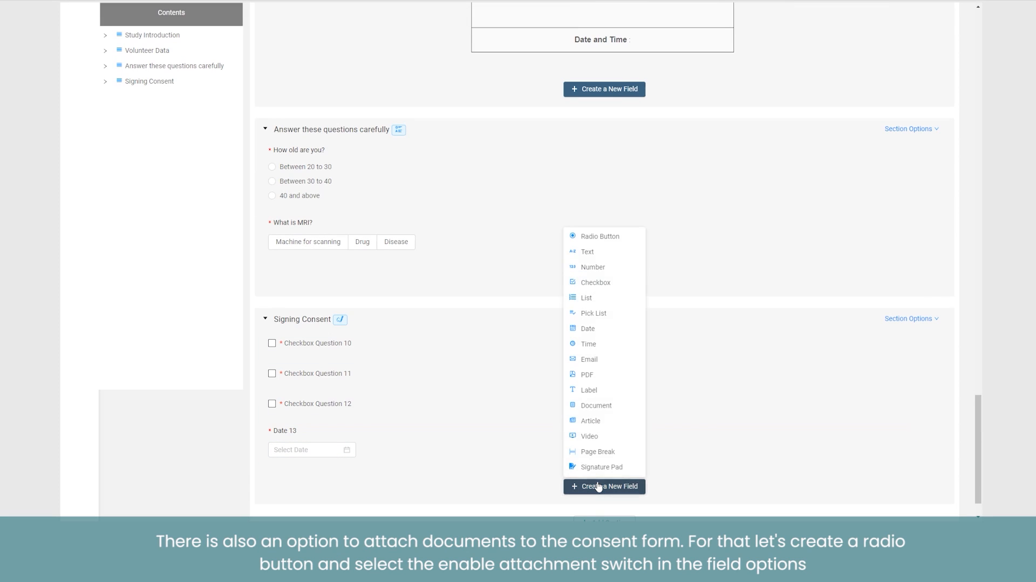
pyautogui.click(596, 236)
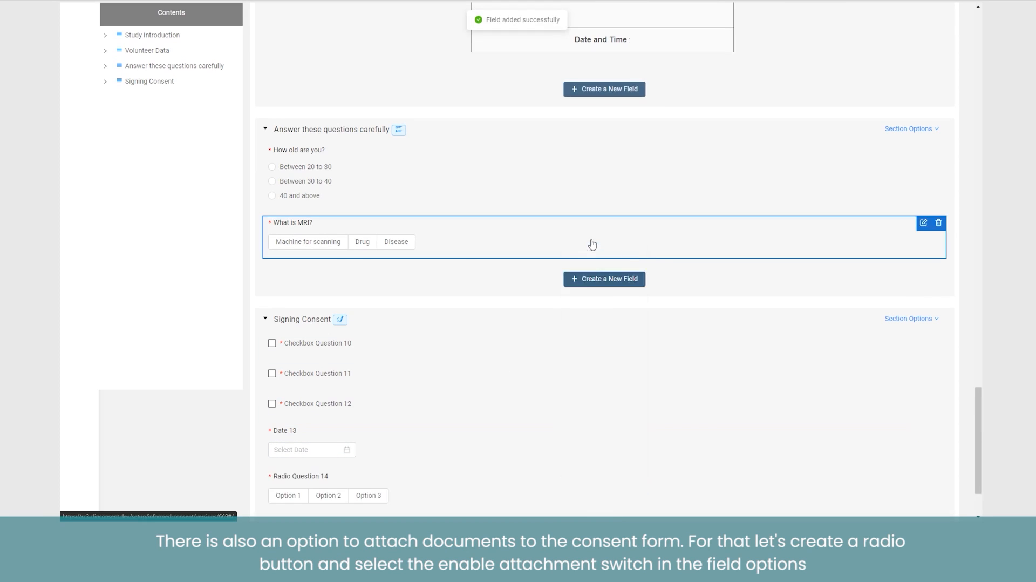
pyautogui.scroll(-2, 515, 305)
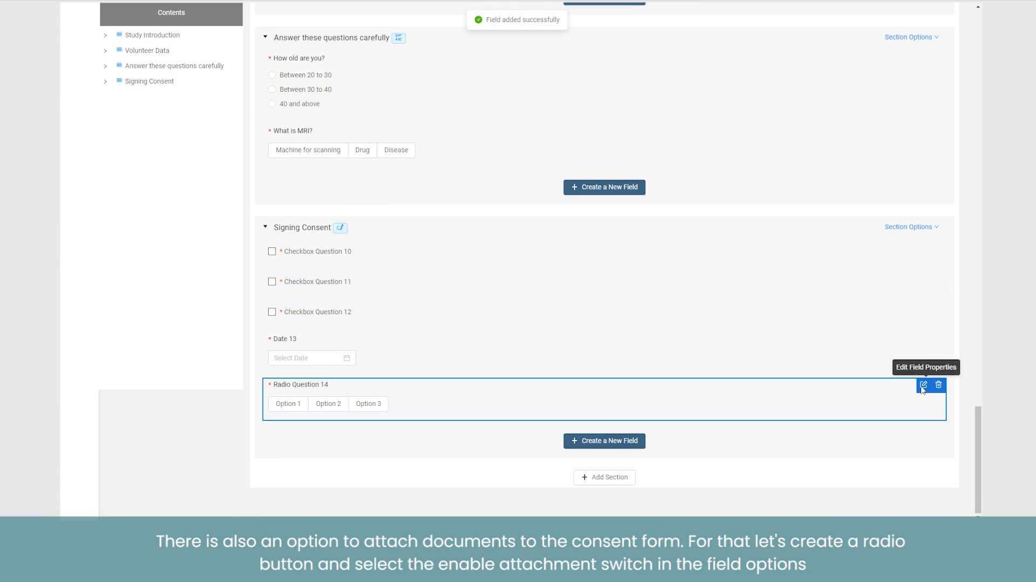
pyautogui.click(921, 386)
pyautogui.click(767, 325)
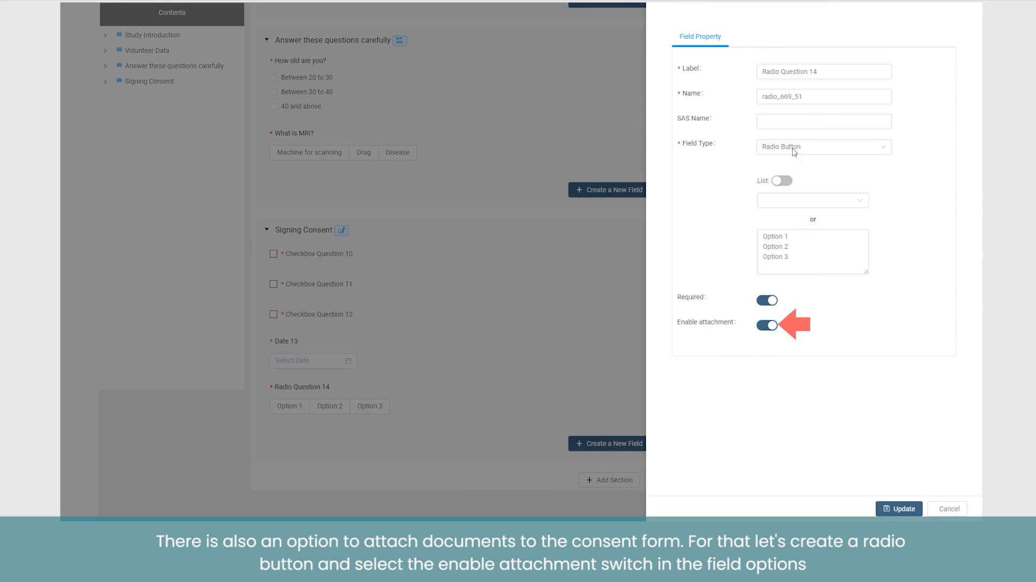
# Label the radio field "Attach a valid proof document" with options Driver's License, Identity Card and Birth Certificate, and save it
pyautogui.moveTo(838, 67); pyautogui.dragTo(744, 93)
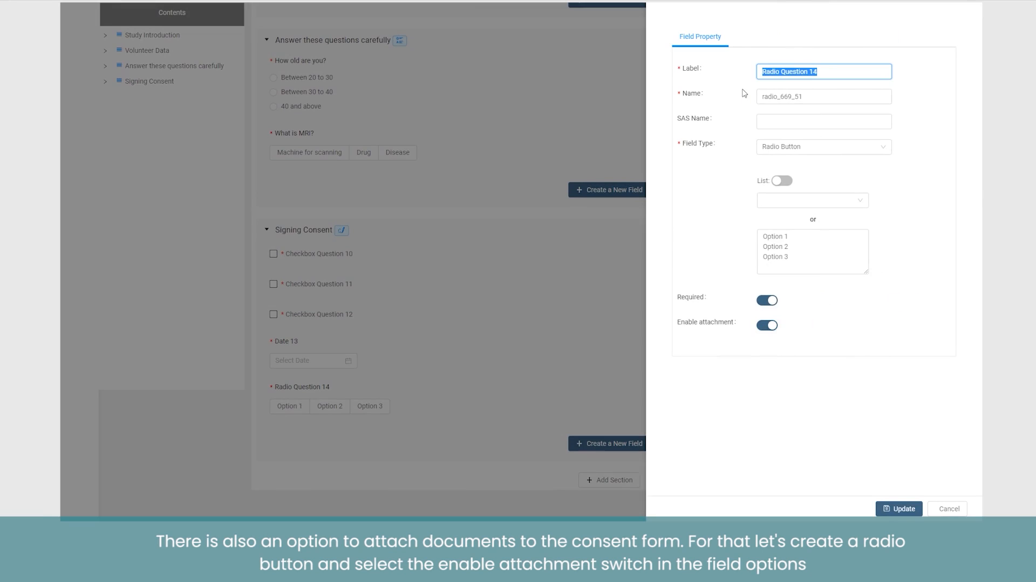
pyautogui.write('Attach a valid proof document')
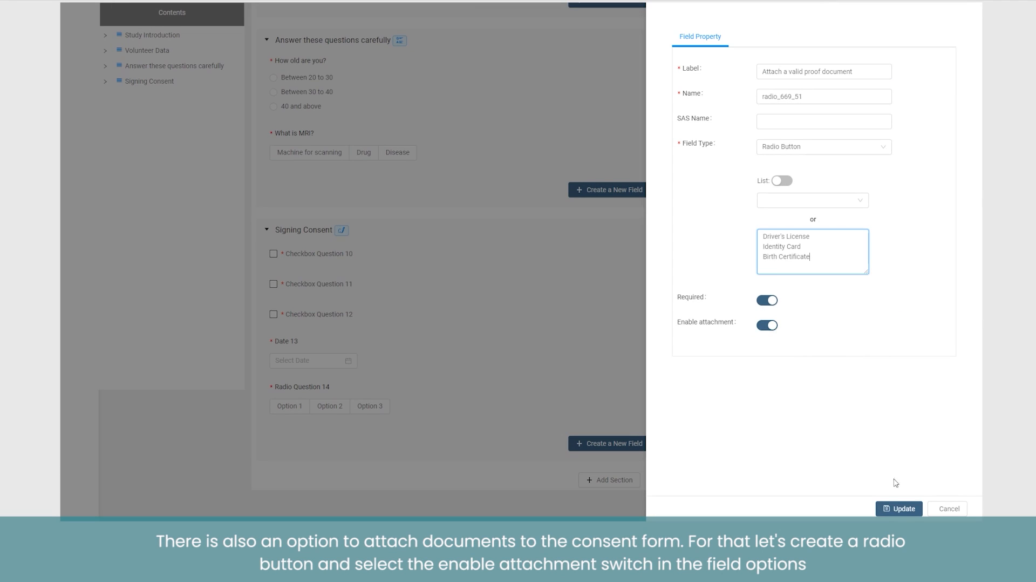
pyautogui.click(897, 508)
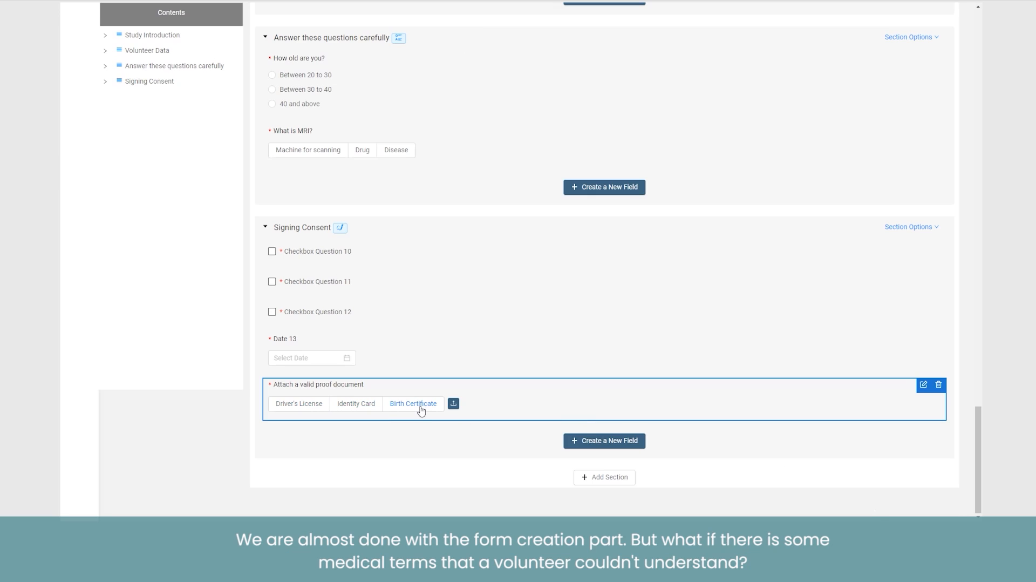
# Add the word "MRI" to the form's glossary with a description of magnetic resonance imaging and how the scanners work
pyautogui.scroll(20, 869, 487)
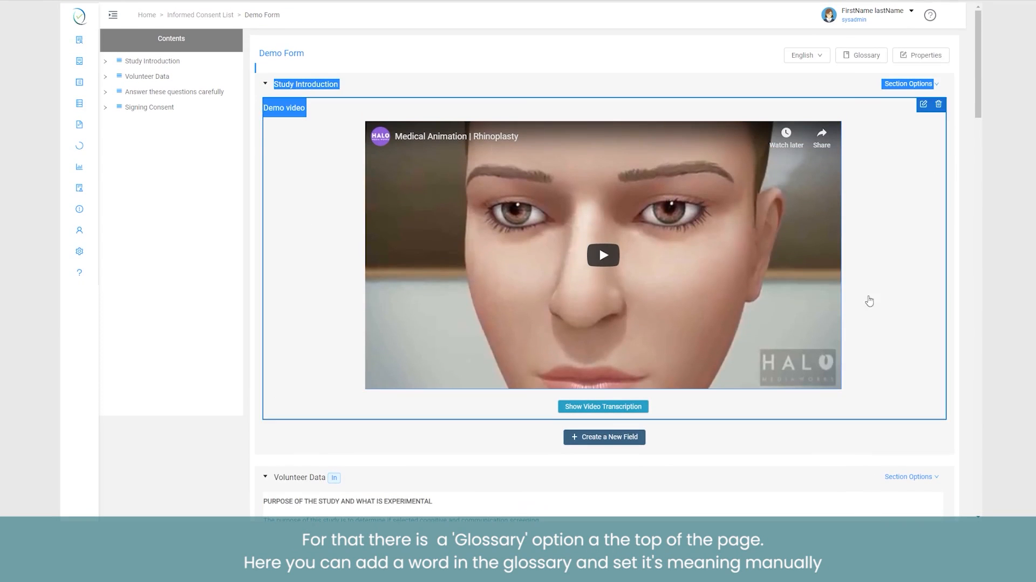
pyautogui.click(862, 55)
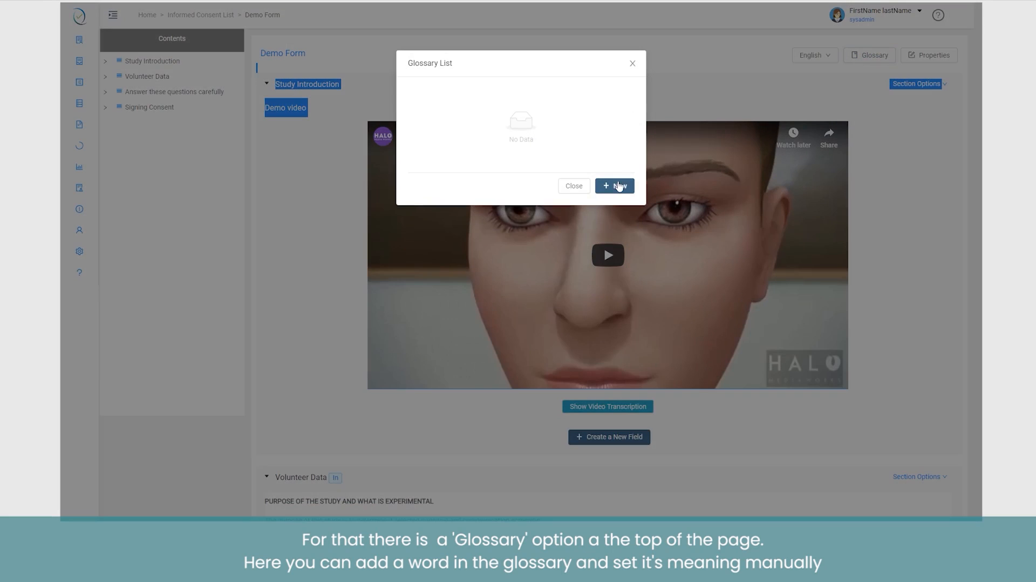
pyautogui.click(619, 187)
pyautogui.click(337, 63)
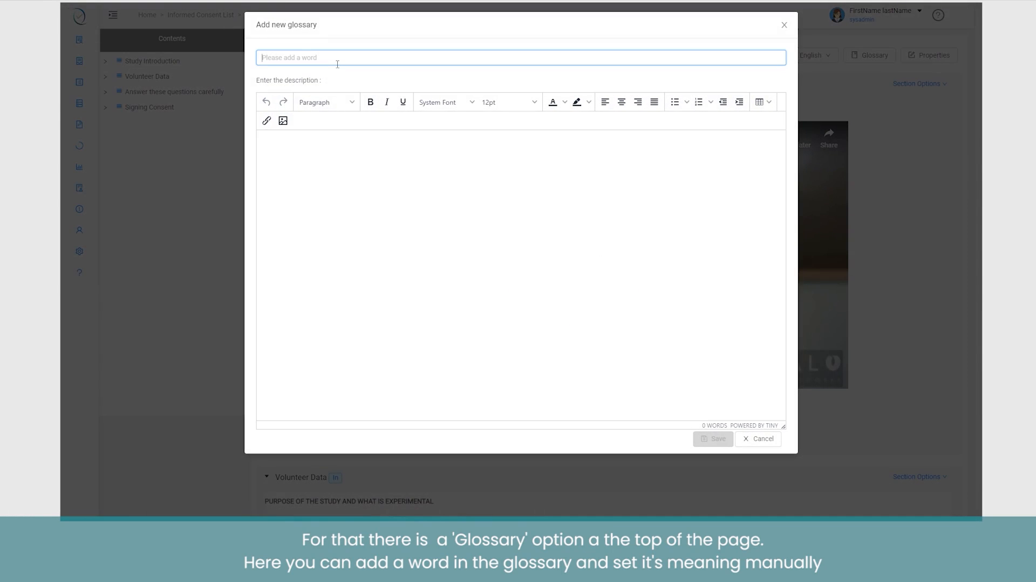
pyautogui.write('MRI')
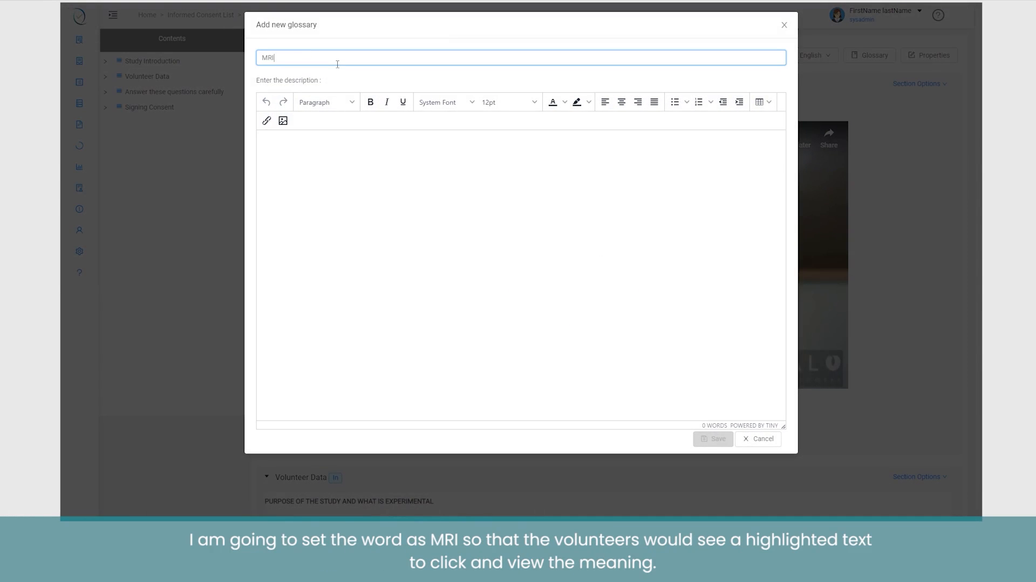
pyautogui.click(286, 153)
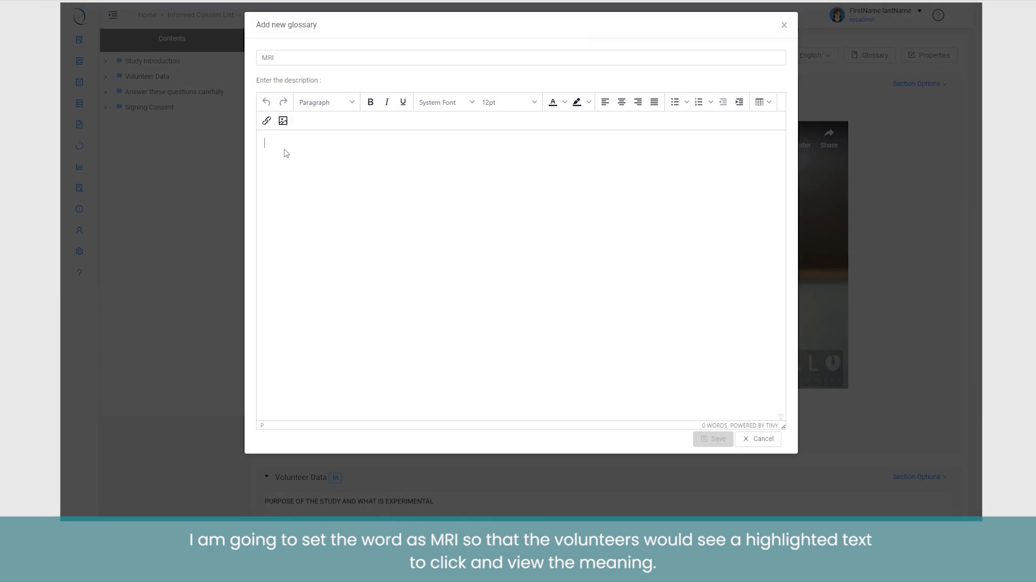
pyautogui.write('Magnetic resonance imaging is a medical imaging technique used in radiology to form pictures of the anatomy and the physiological processes of the body. MRI scanners use strong magnetic fields, magnetic field gradients, and radio waves to generate images of the organs in the body.')
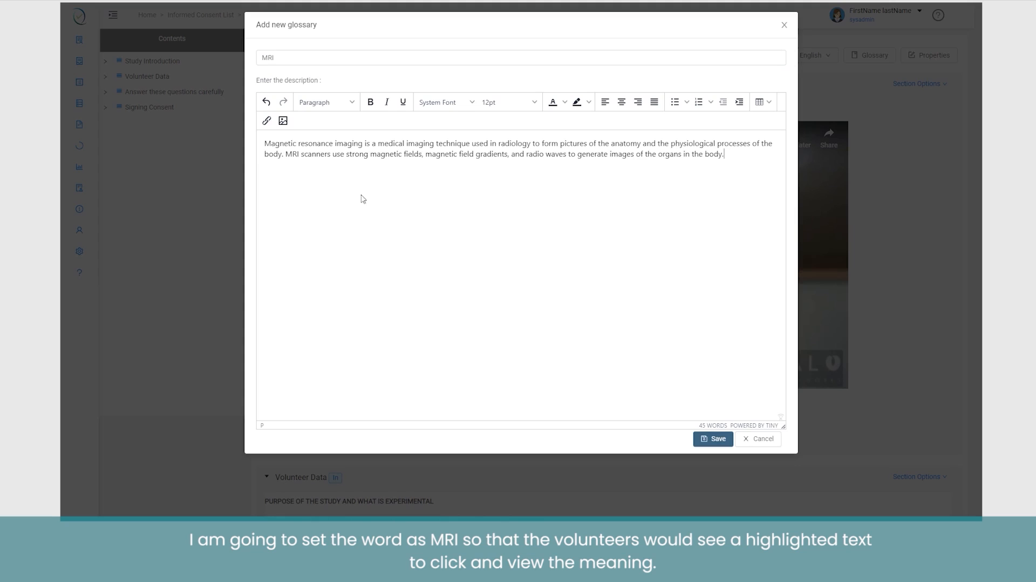
pyautogui.click(708, 440)
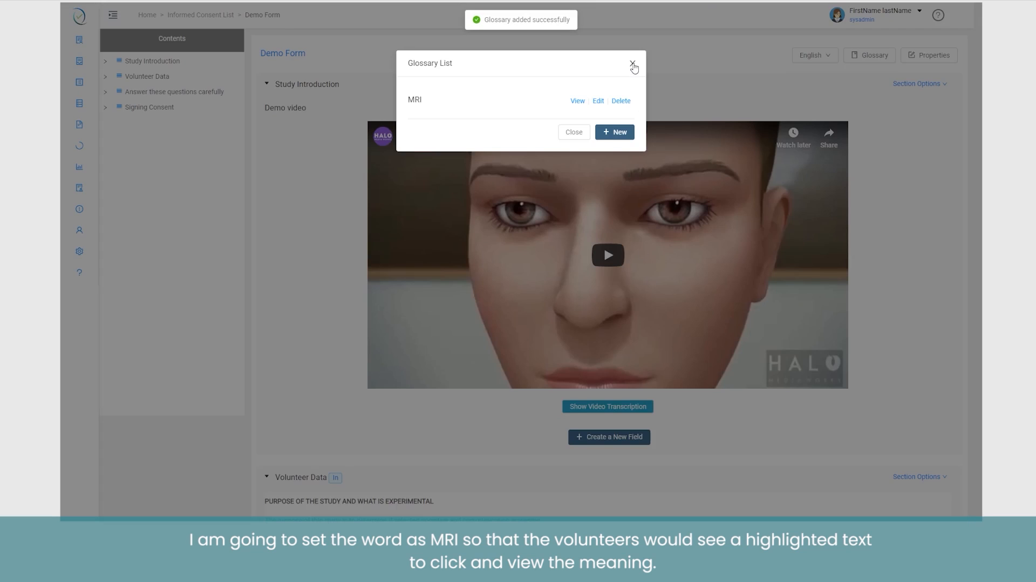
pyautogui.click(632, 64)
# Start a new French localization of the form and go to the translation of the Study Introduction header
pyautogui.click(809, 57)
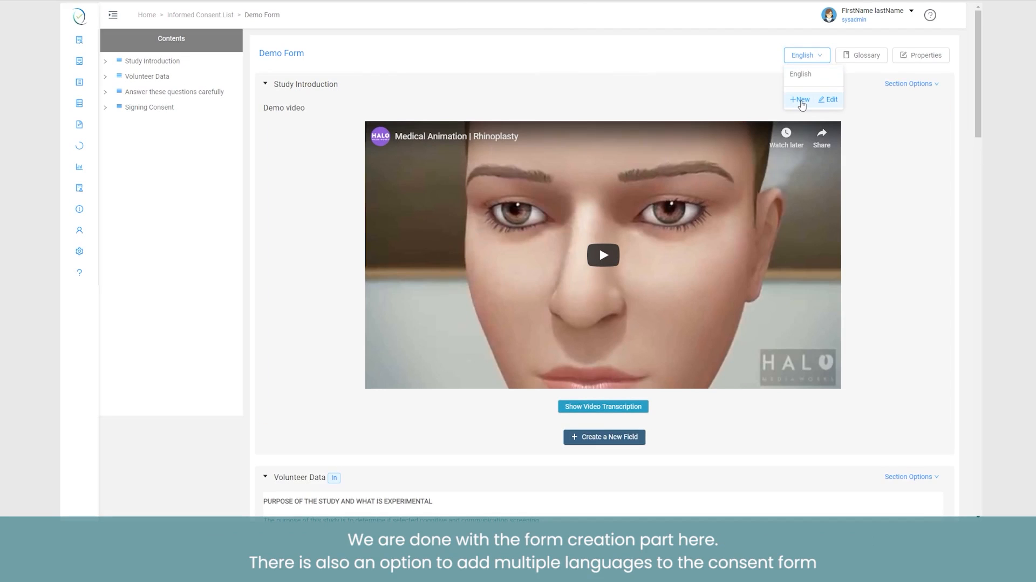
pyautogui.click(801, 100)
pyautogui.click(267, 52)
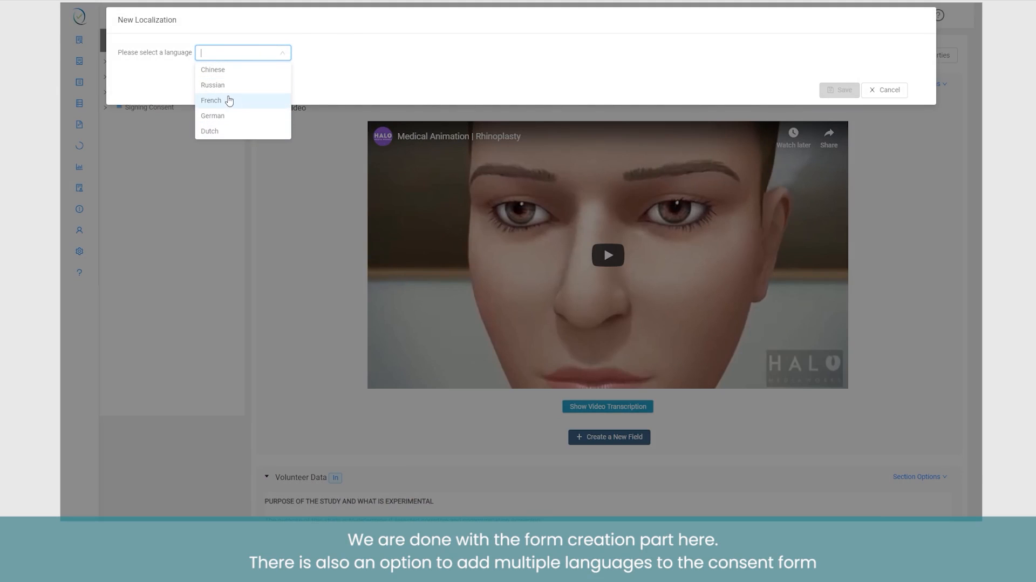
pyautogui.click(229, 101)
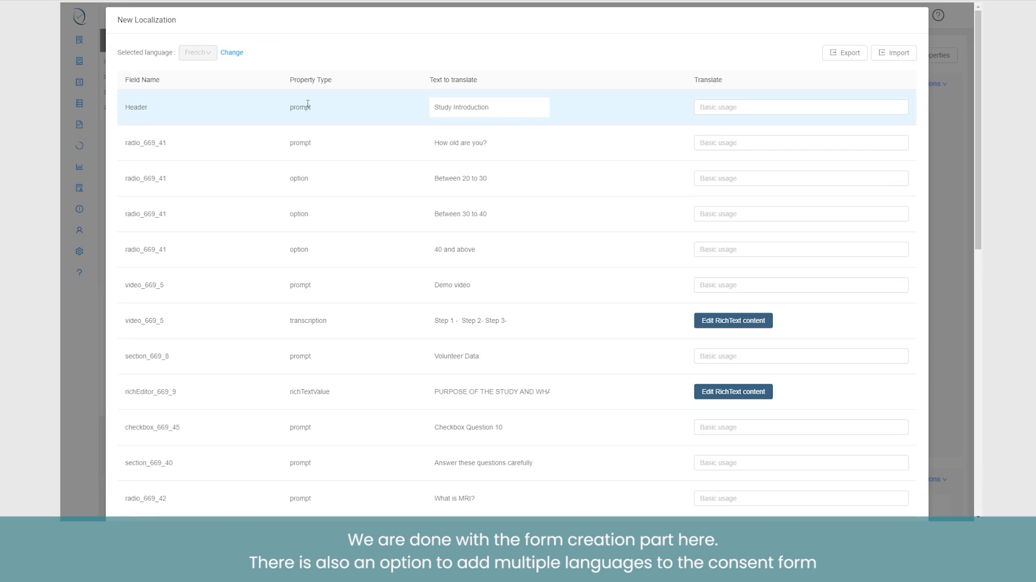
pyautogui.click(732, 109)
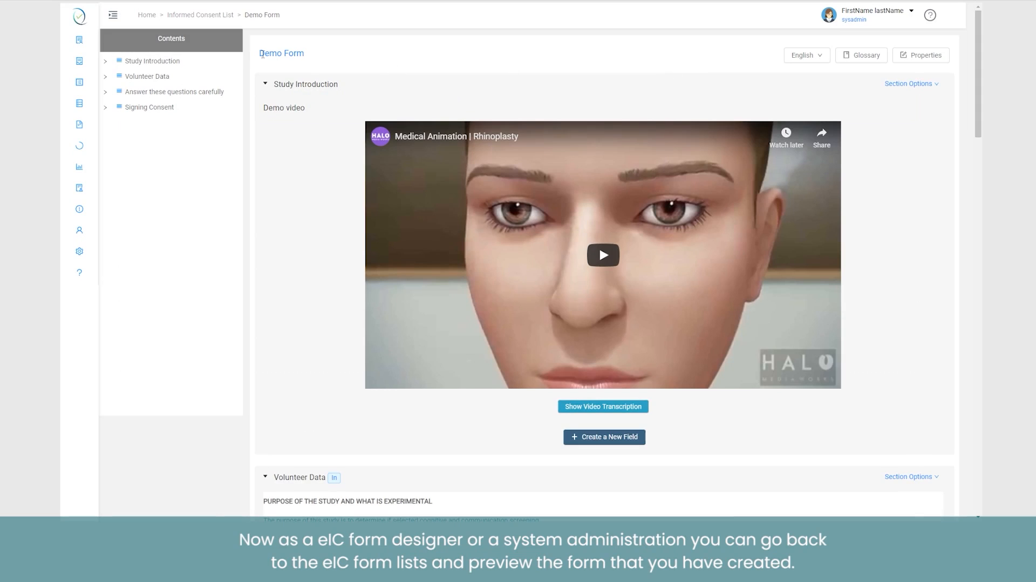
# Preview Demo Form from the Informed Consent List and go through its Volunteer Data, Answer these questions carefully and Signing Consent sections
pyautogui.click(216, 15)
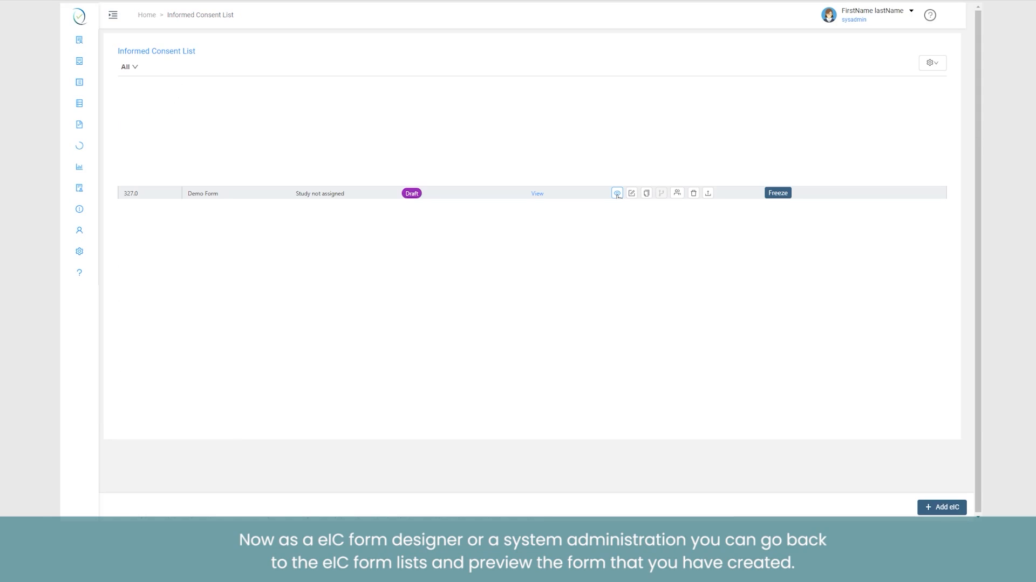
pyautogui.click(617, 193)
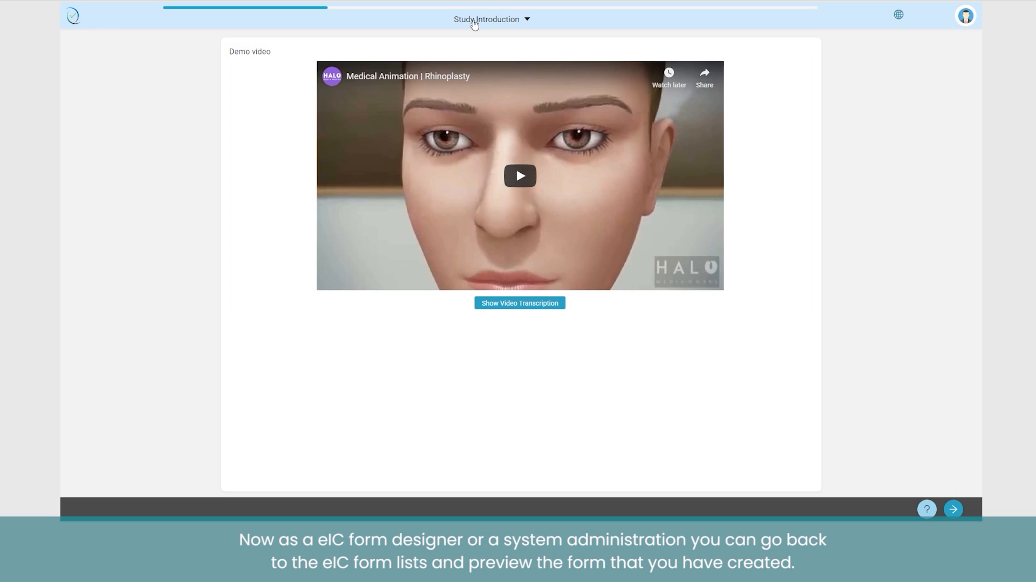
pyautogui.click(475, 21)
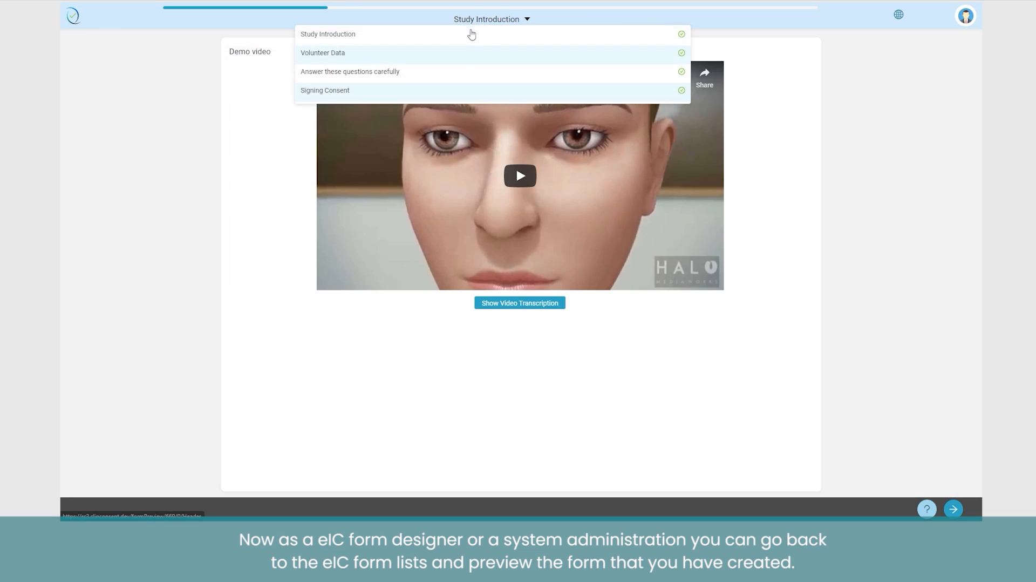
pyautogui.click(455, 56)
pyautogui.click(488, 20)
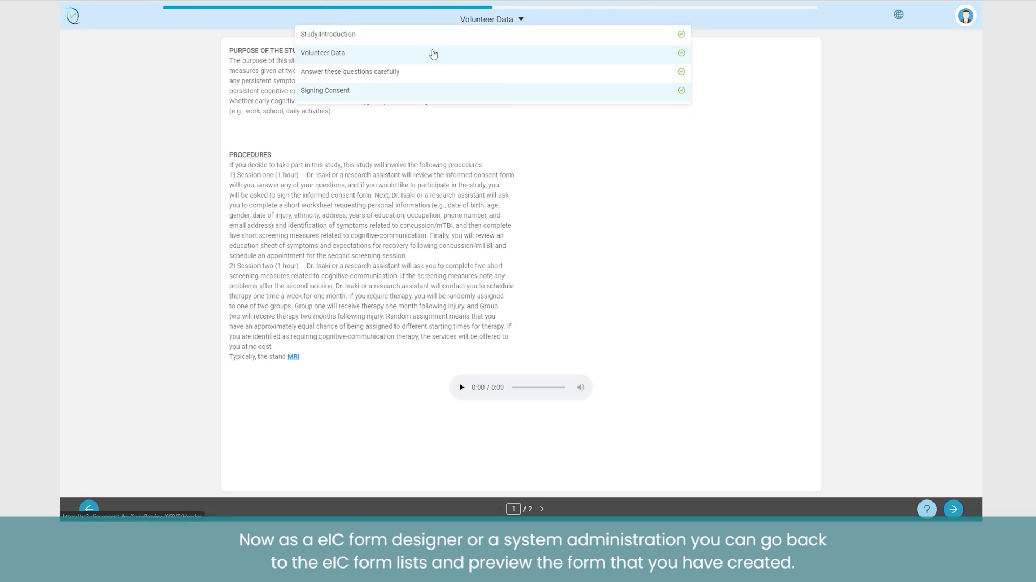
pyautogui.click(428, 73)
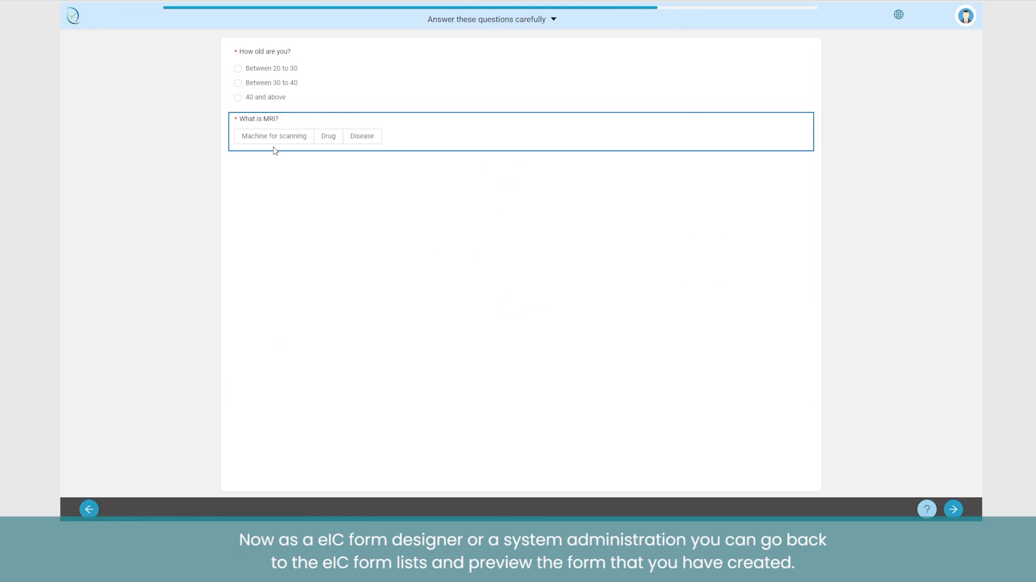
pyautogui.click(462, 20)
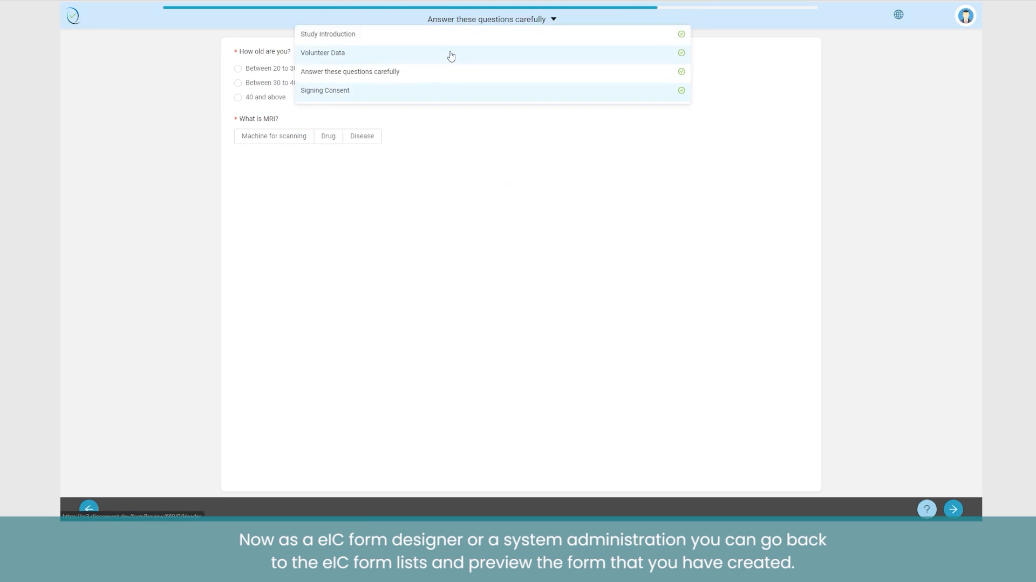
pyautogui.click(316, 93)
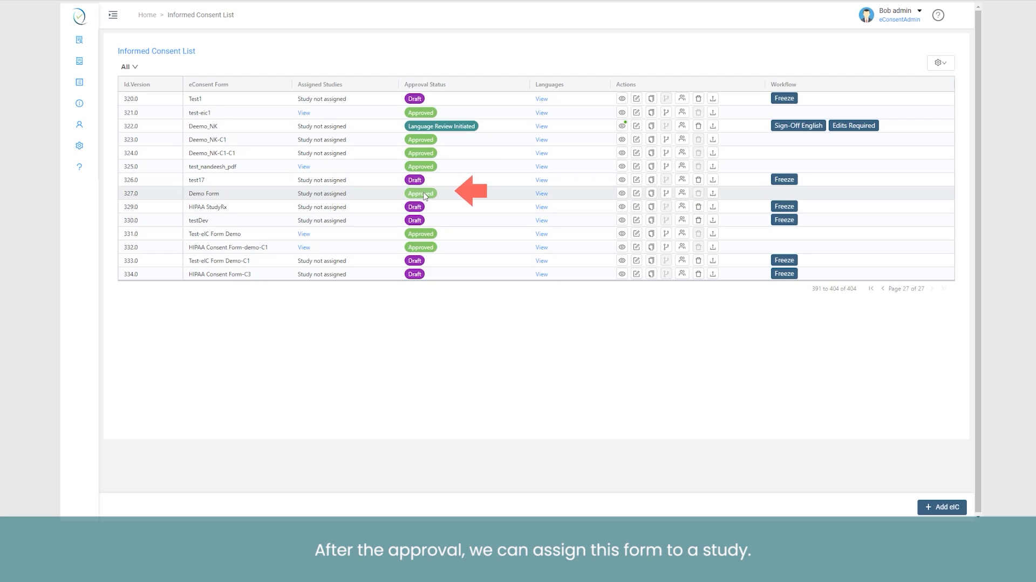
# Add a new study labelled "Study for demo" and named "demostudyforvideo", assign it to site 94 and save it
pyautogui.click(113, 16)
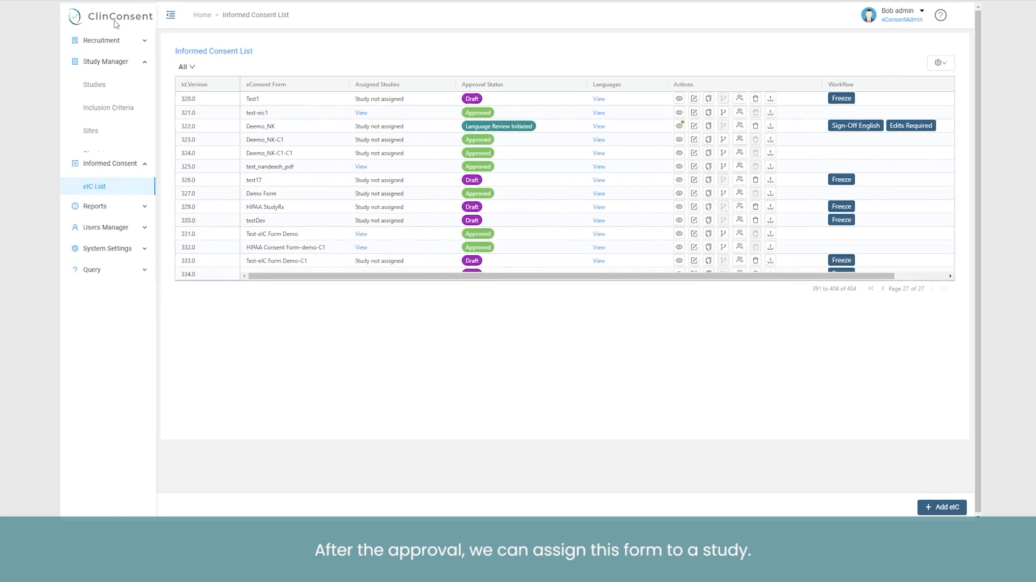
pyautogui.click(96, 90)
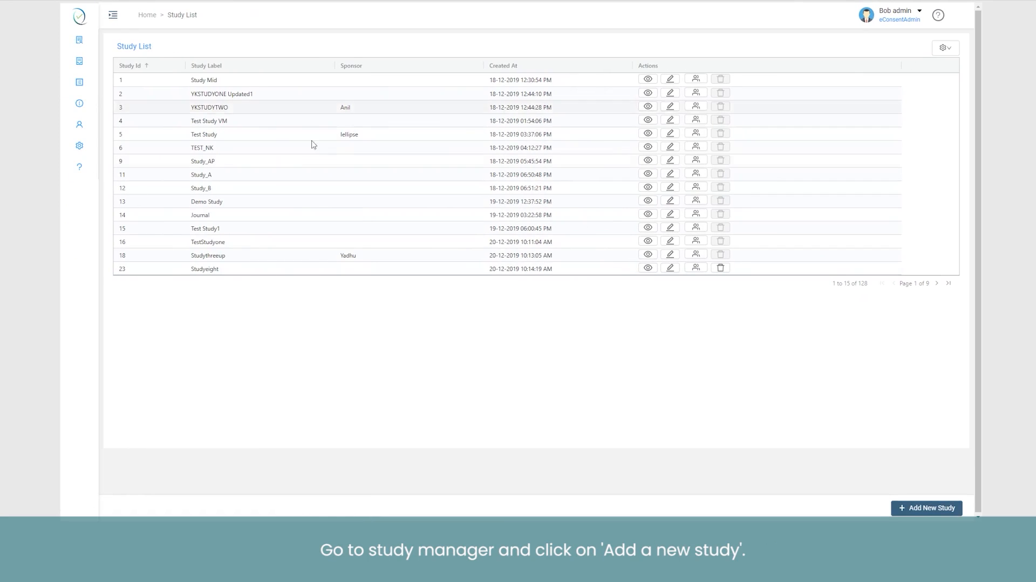
pyautogui.click(902, 507)
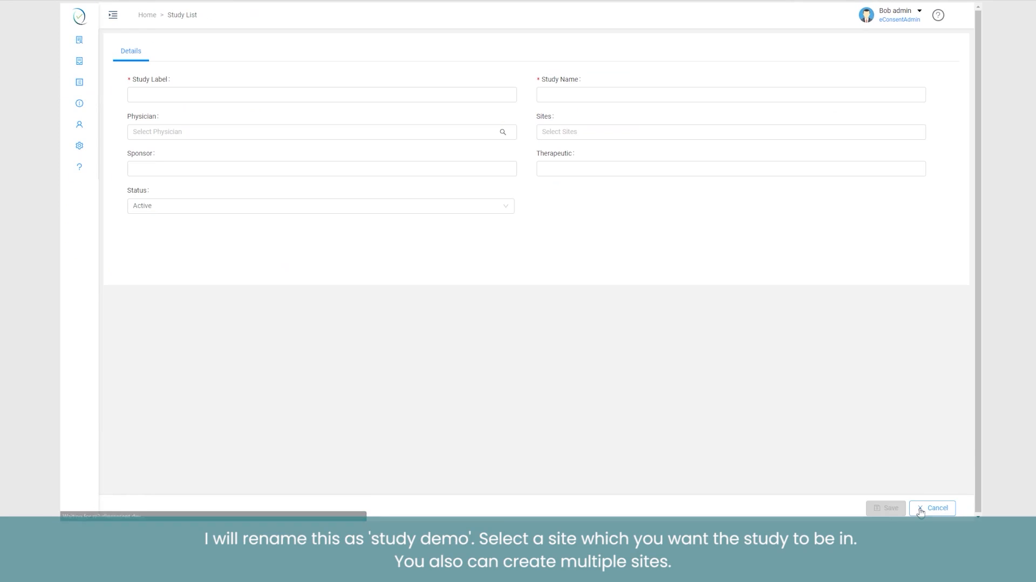
pyautogui.click(619, 132)
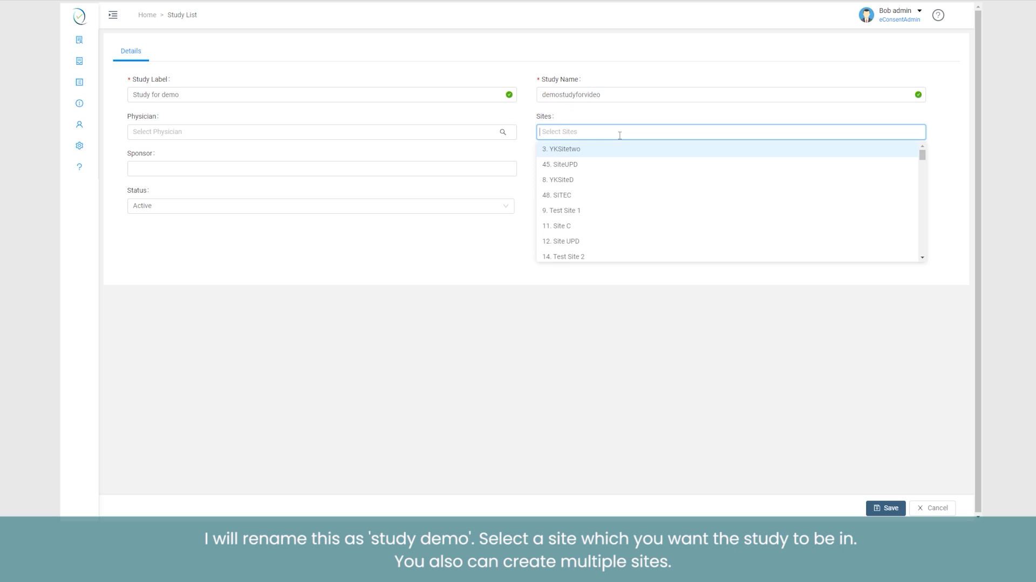
pyautogui.scroll(-5, 636, 229)
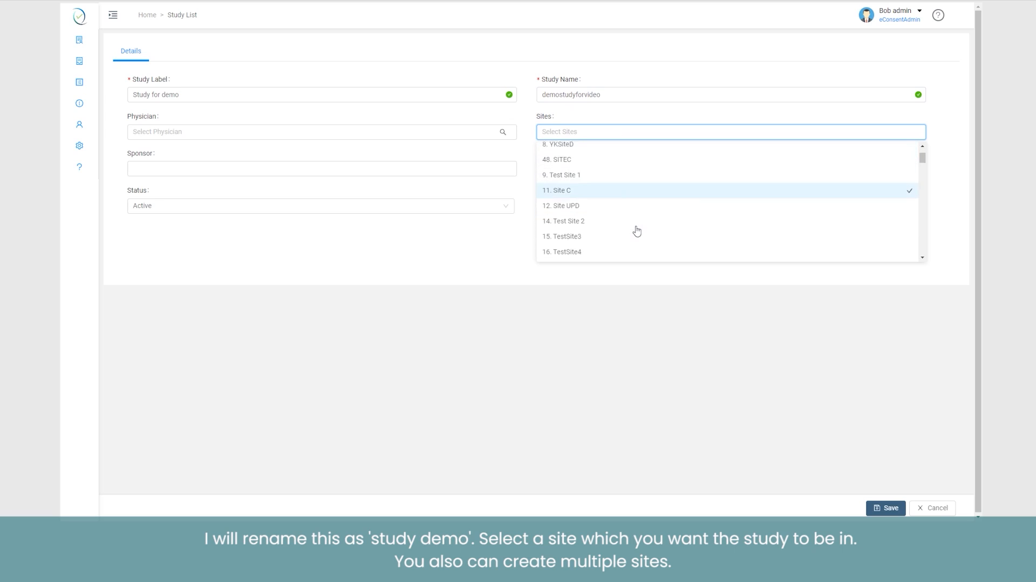
pyautogui.scroll(-10, 637, 231)
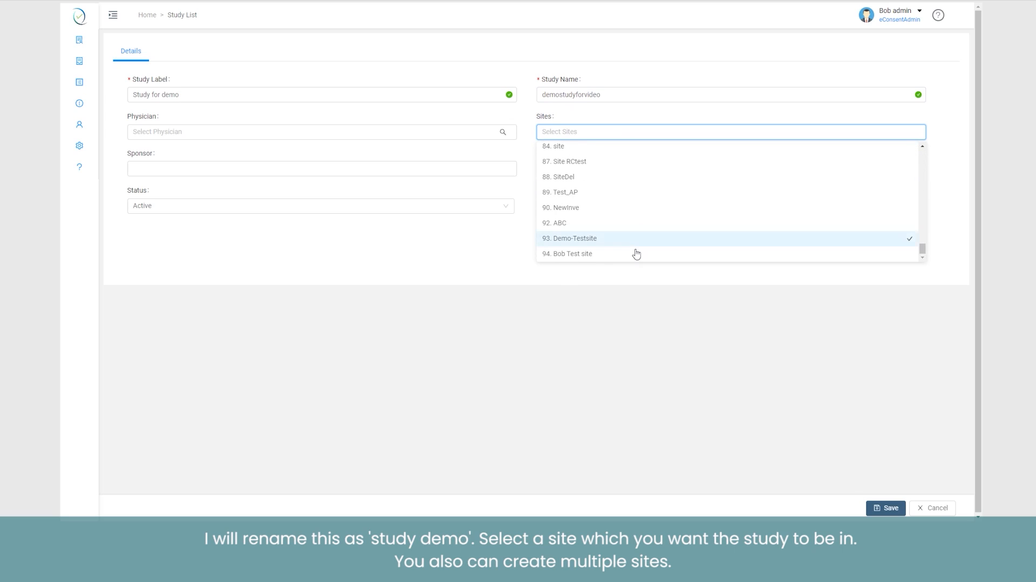
pyautogui.click(636, 254)
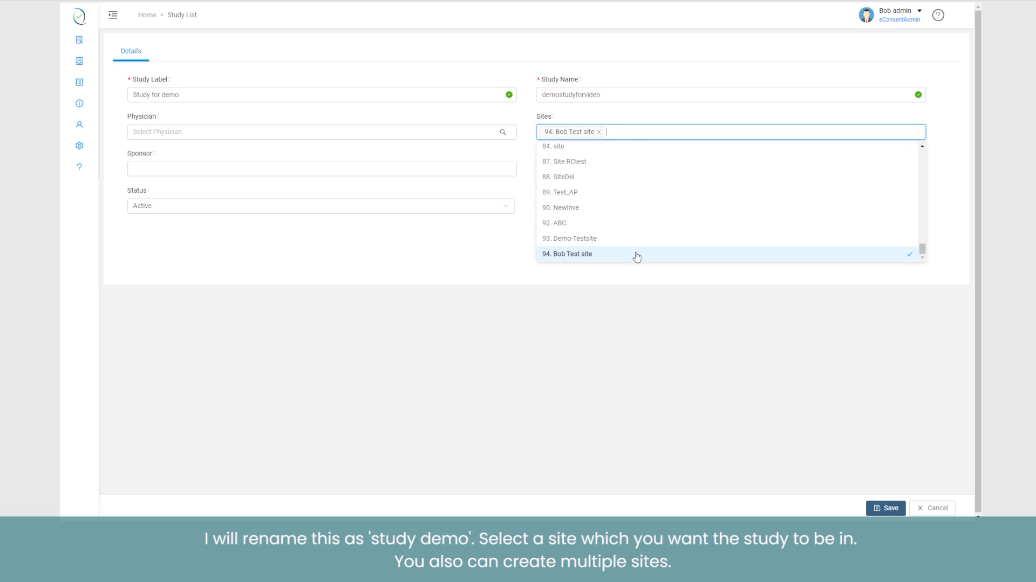
pyautogui.click(645, 269)
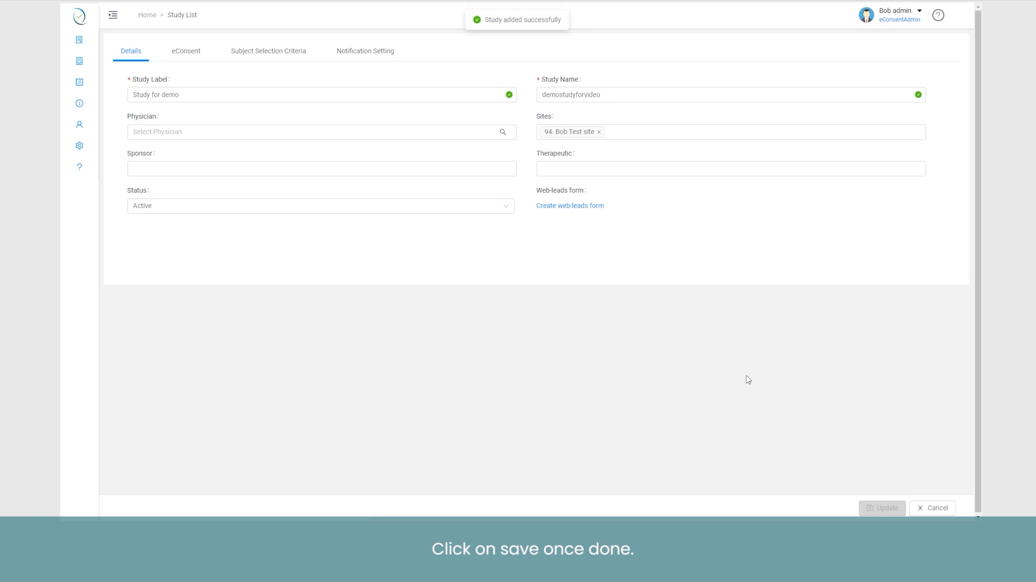
# Start a new eConsent flow for the study and name it "testflow01"
pyautogui.click(186, 55)
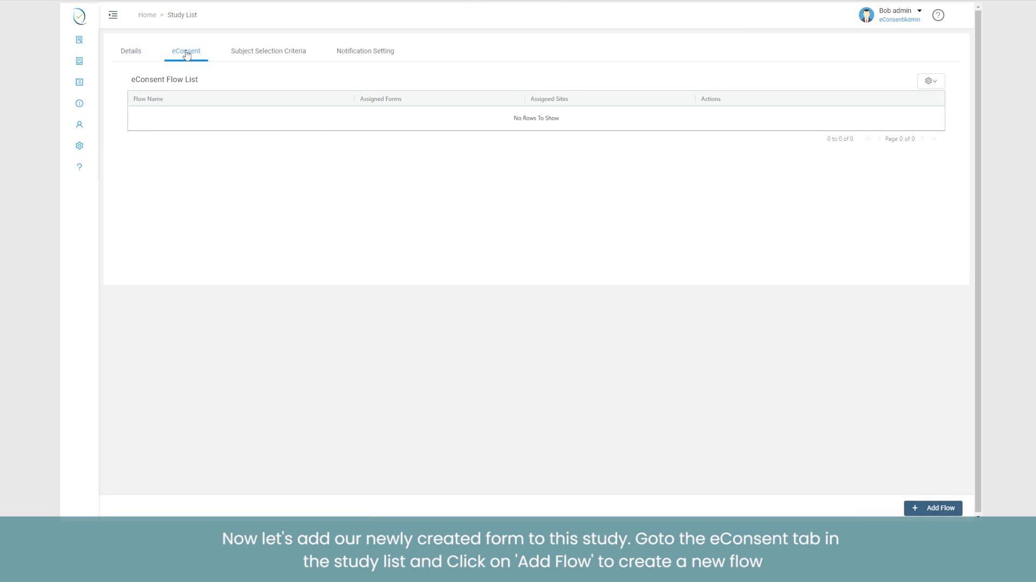
pyautogui.click(913, 506)
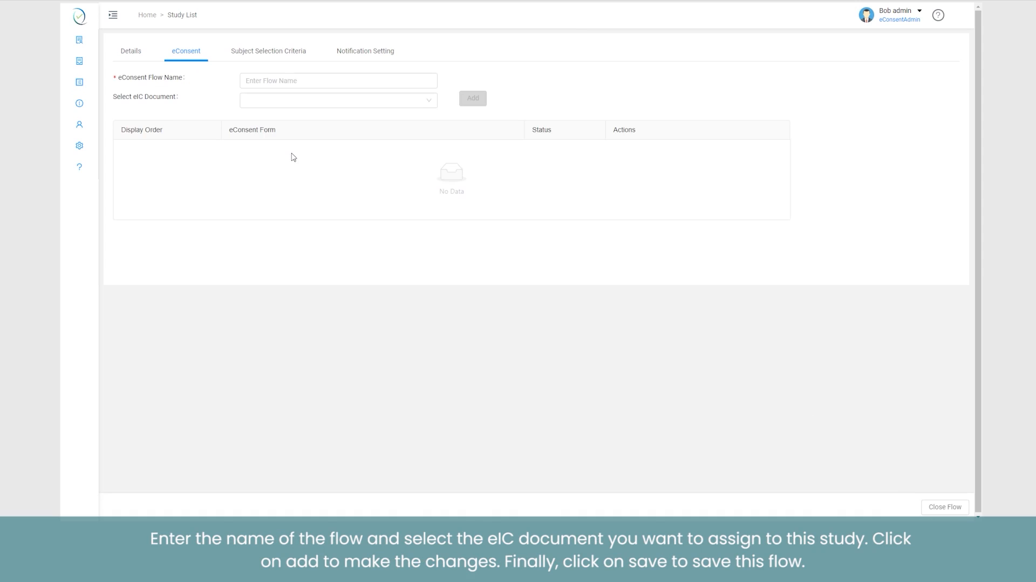
pyautogui.click(283, 80)
pyautogui.write('testflow01')
# Add the eIC document "669. Demo Form" to the flow and save the flow
pyautogui.click(302, 100)
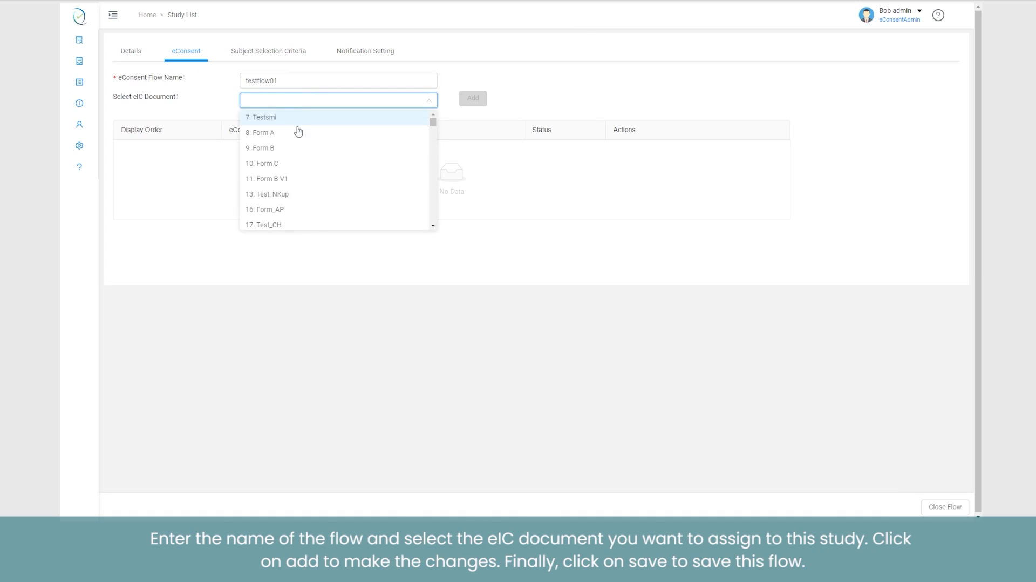
pyautogui.scroll(-15, 302, 143)
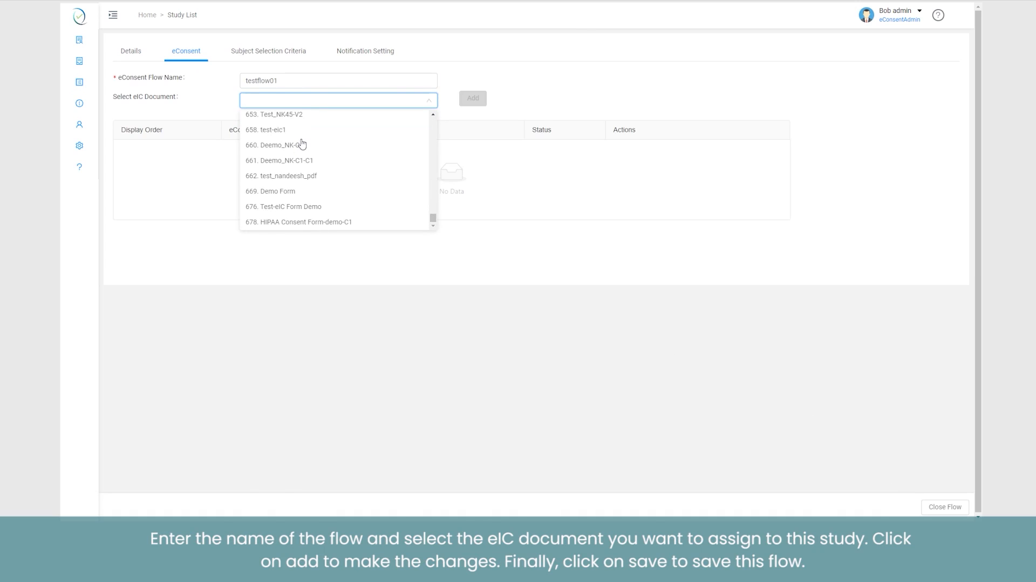
pyautogui.click(292, 193)
pyautogui.click(468, 100)
pyautogui.click(337, 182)
pyautogui.click(336, 203)
pyautogui.click(350, 223)
pyautogui.click(890, 507)
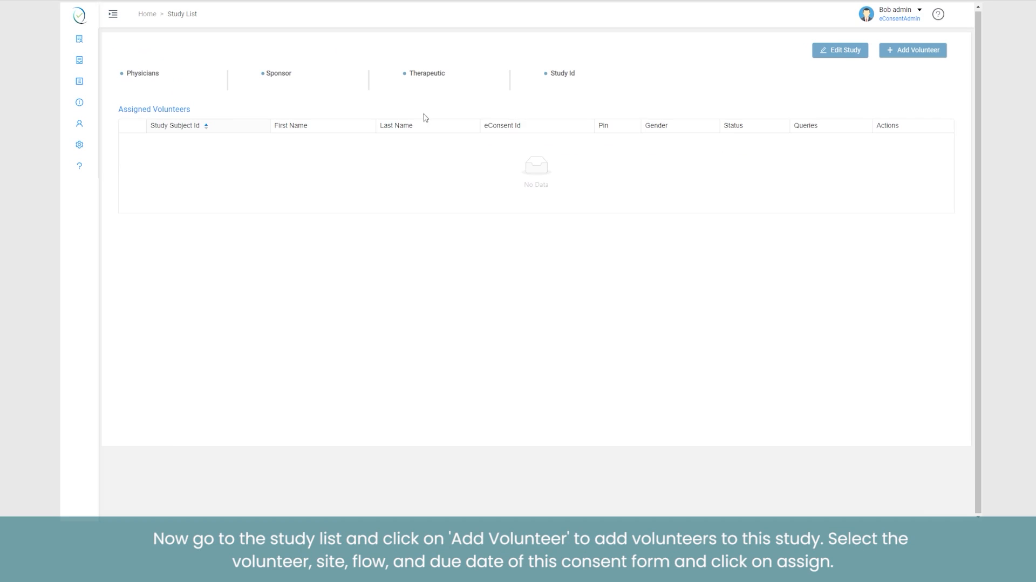
# Start adding a volunteer to Study for demo and select the demo volunteer for the consent assignment
pyautogui.click(920, 50)
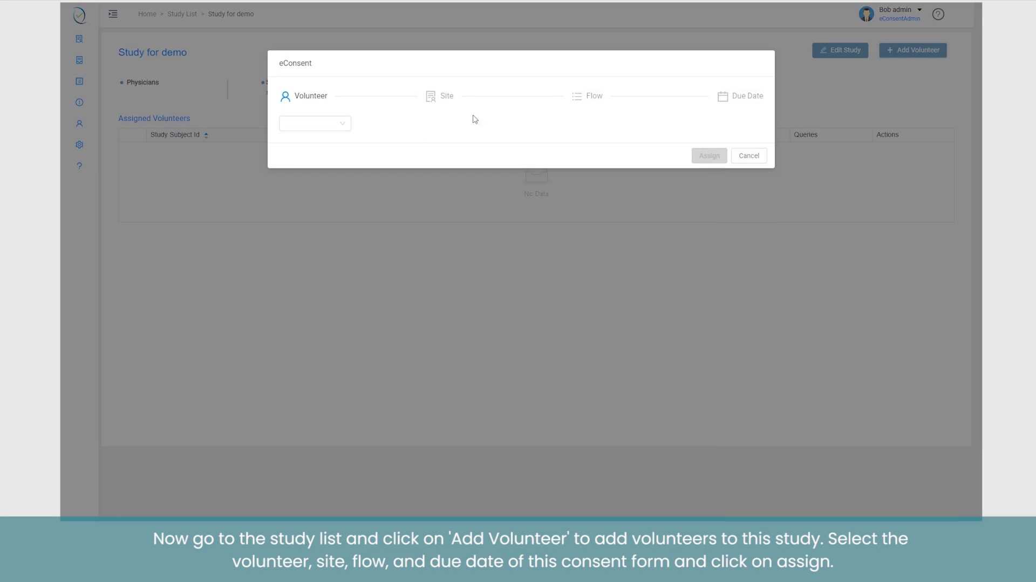
pyautogui.click(322, 127)
pyautogui.scroll(-5, 322, 216)
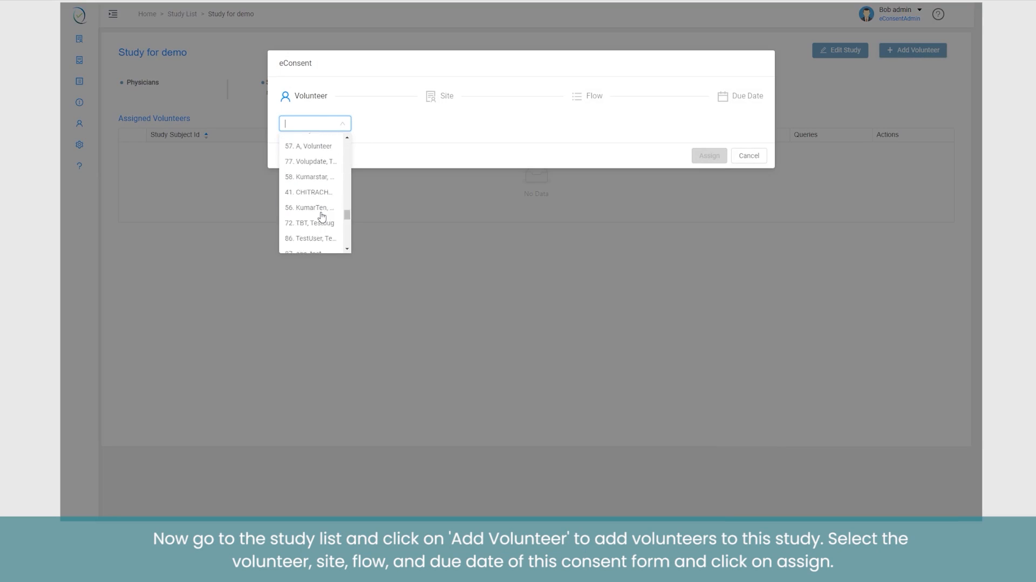
pyautogui.scroll(-5, 322, 219)
pyautogui.scroll(5, 322, 227)
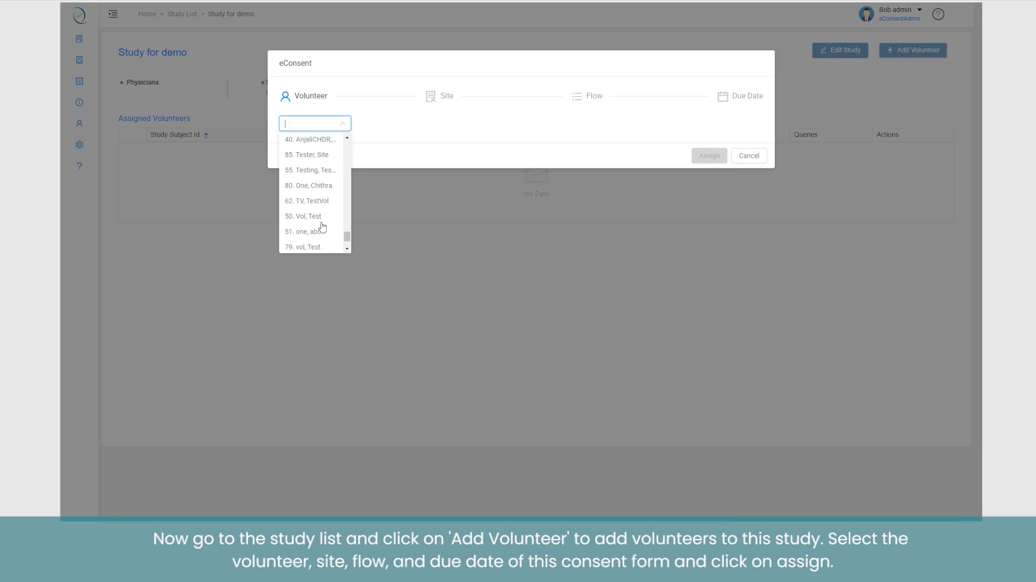
pyautogui.scroll(1, 322, 226)
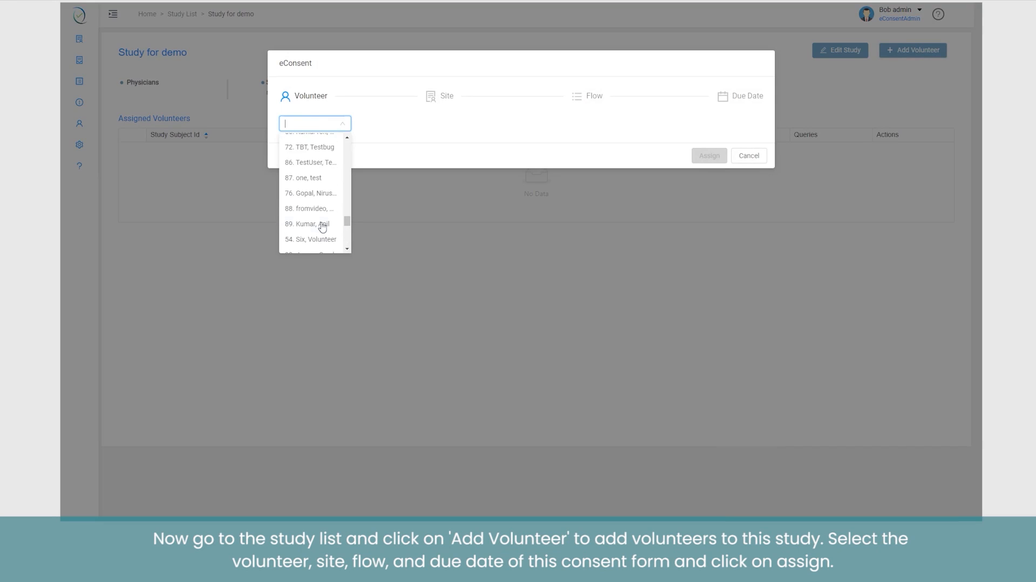
pyautogui.click(322, 209)
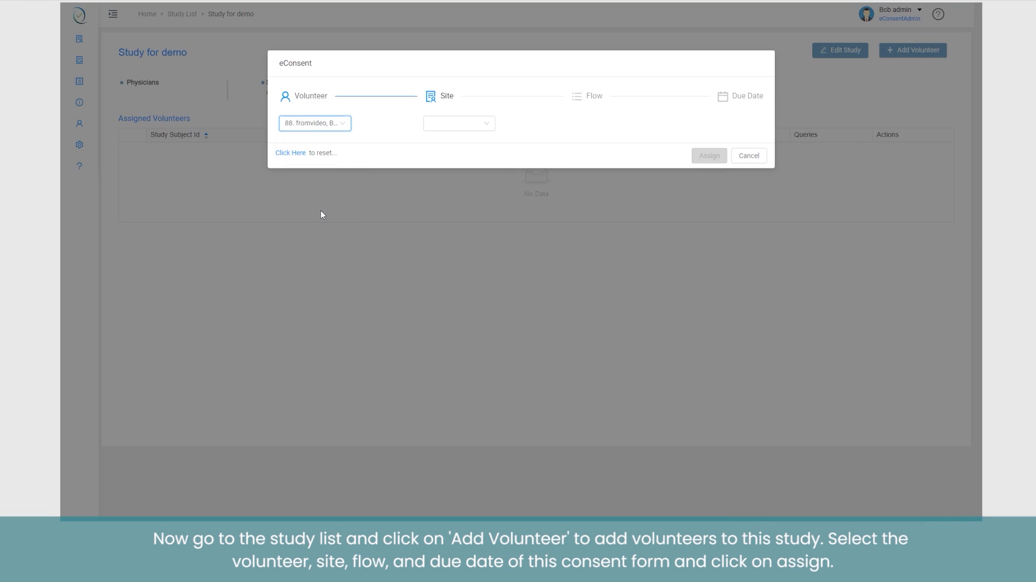
# Choose site 94, flow testflow01 and due date 28-02-2020 for the volunteer and assign the consent
pyautogui.click(459, 123)
pyautogui.click(463, 141)
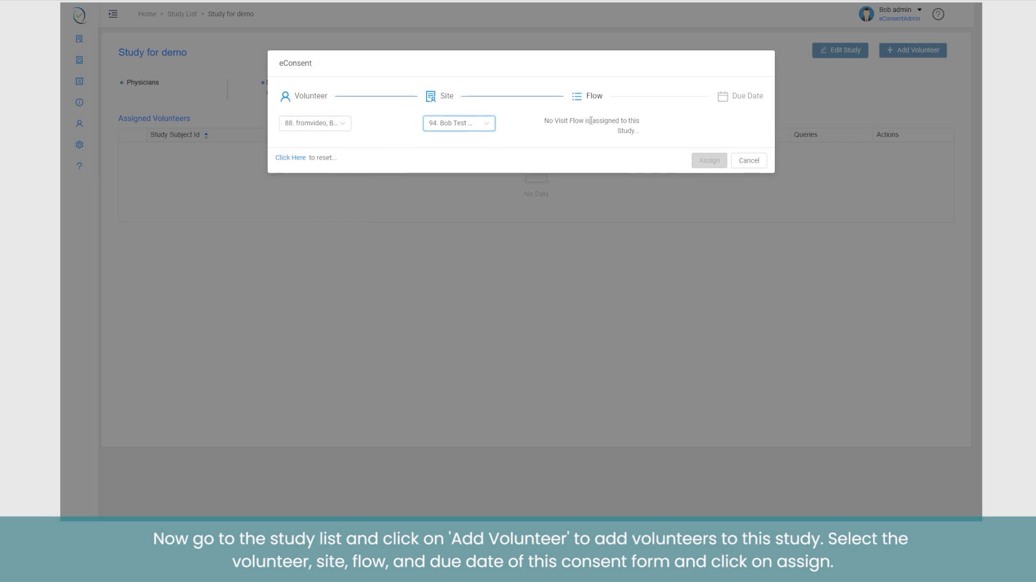
pyautogui.click(596, 124)
pyautogui.click(596, 141)
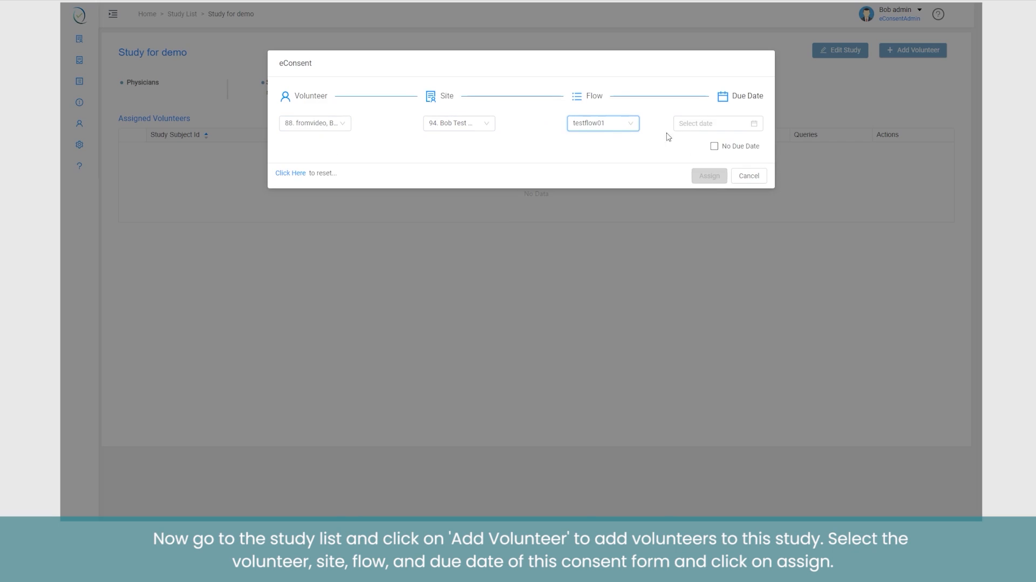
pyautogui.click(711, 124)
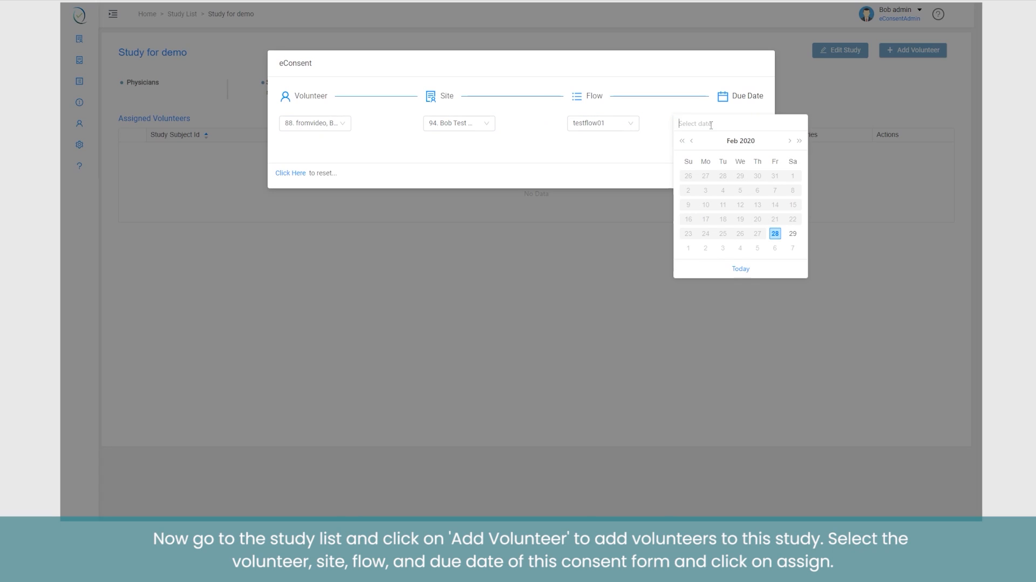
pyautogui.click(775, 233)
pyautogui.click(713, 182)
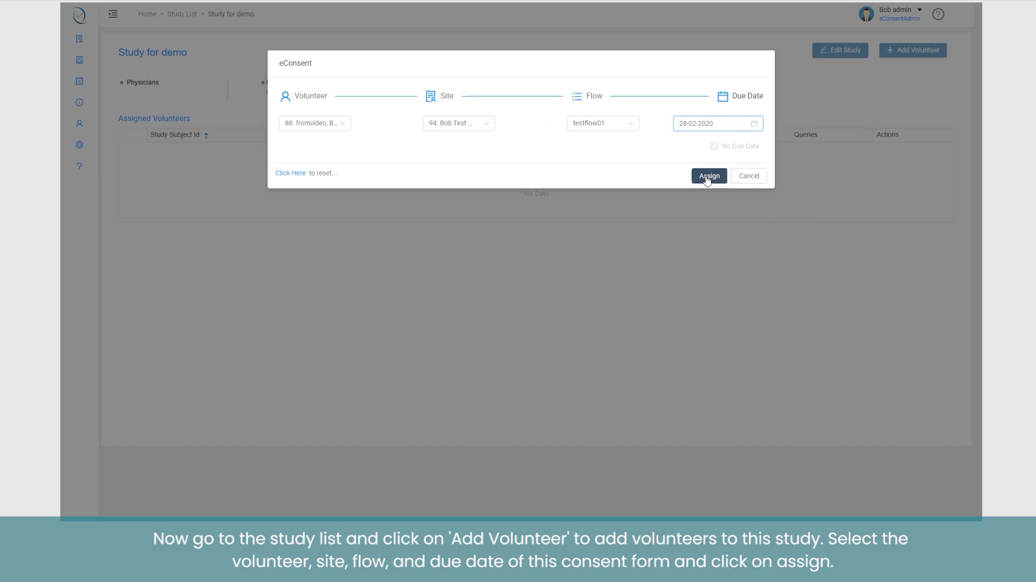